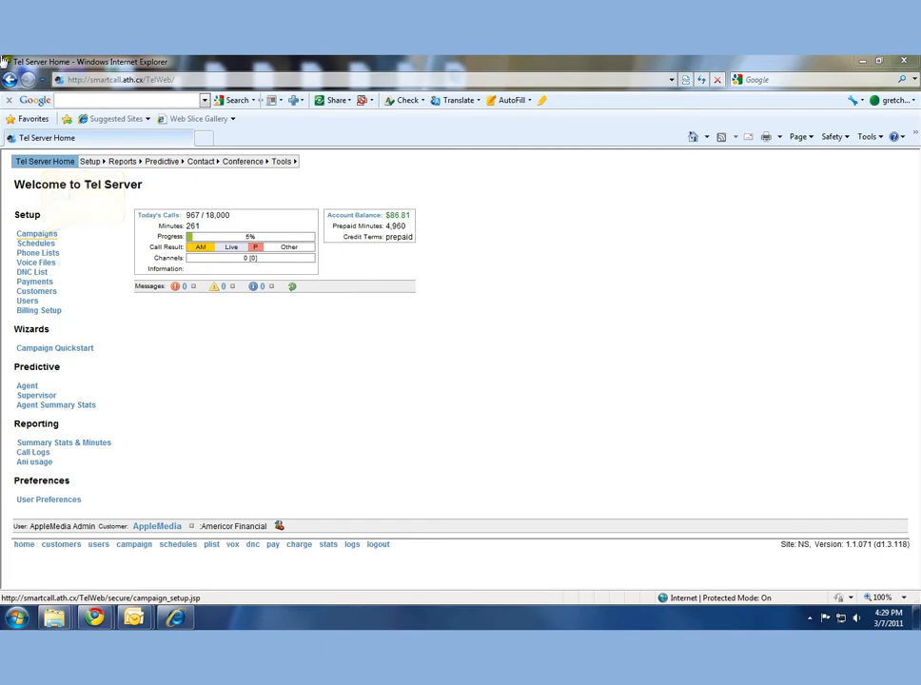
Step: Create a new campaign named Test_campaign and set its type to Predictive Dialer
{"action": "left_click", "coordinate": [38, 234]}
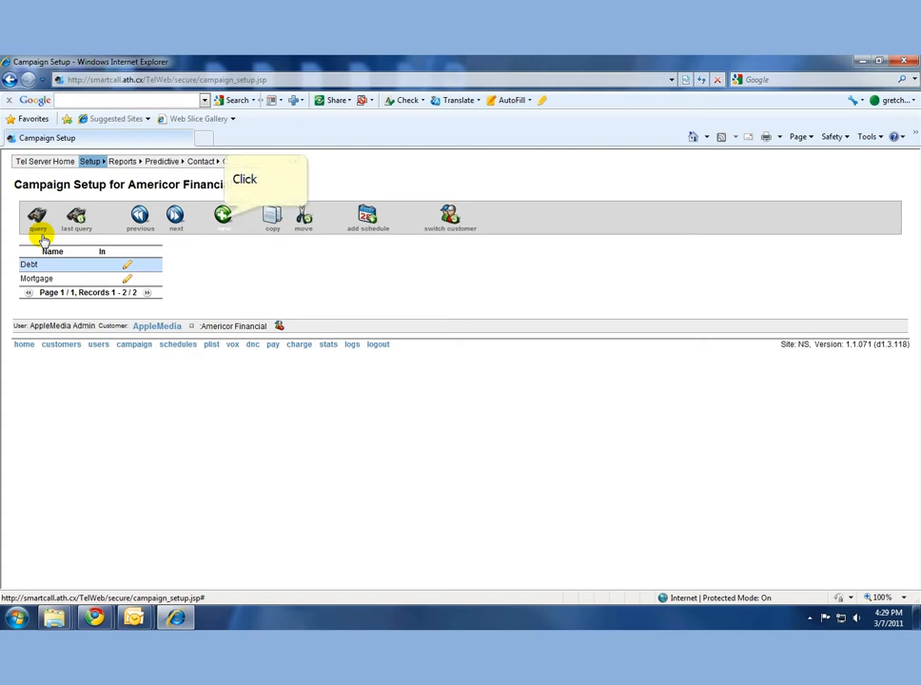
{"action": "left_click", "coordinate": [223, 217]}
{"action": "left_click", "coordinate": [311, 277]}
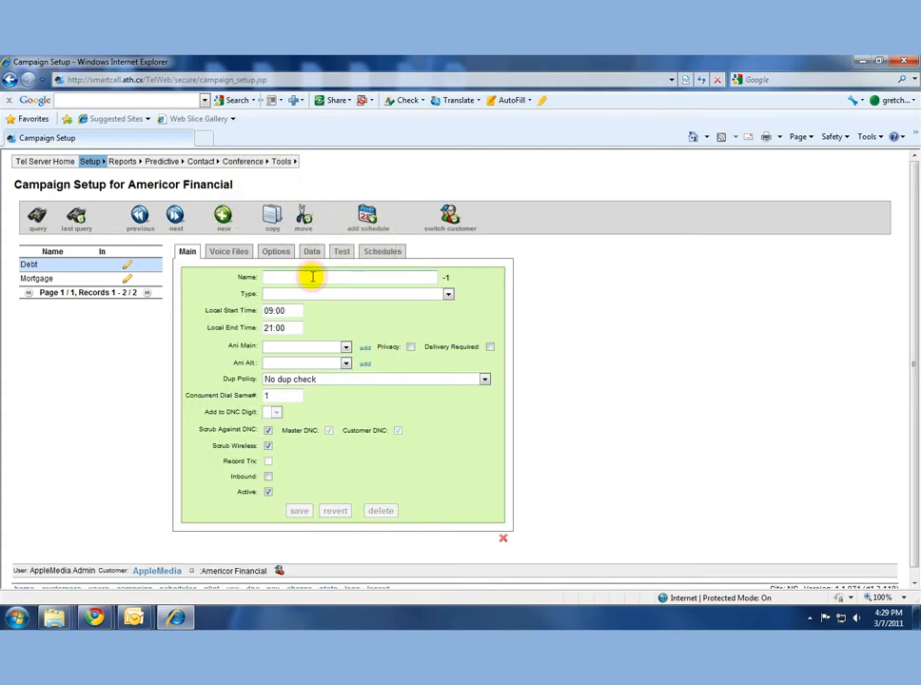
{"action": "type", "text": "Test"}
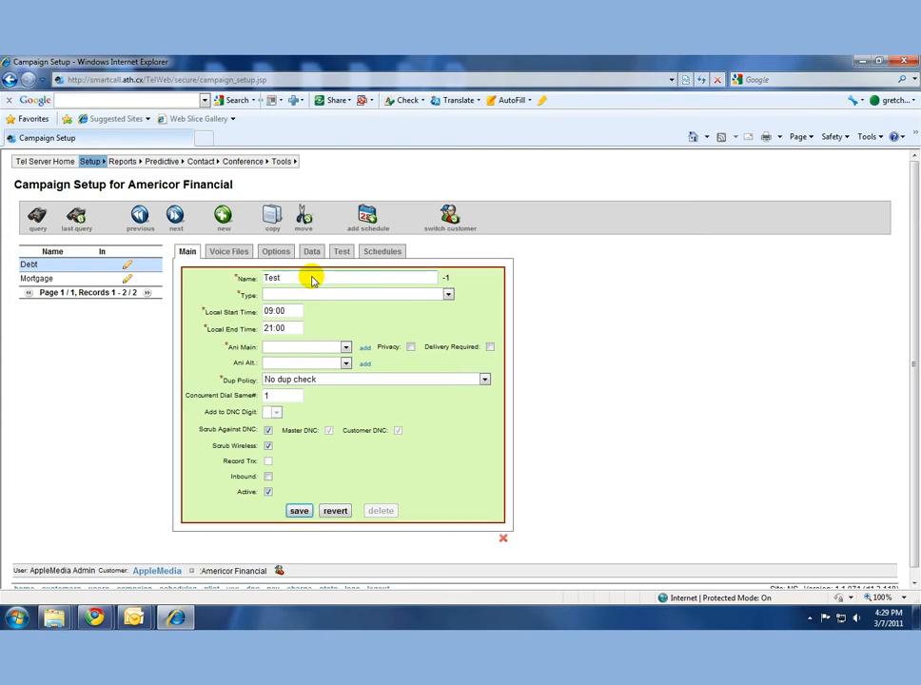
{"action": "type", "text": "_campaign"}
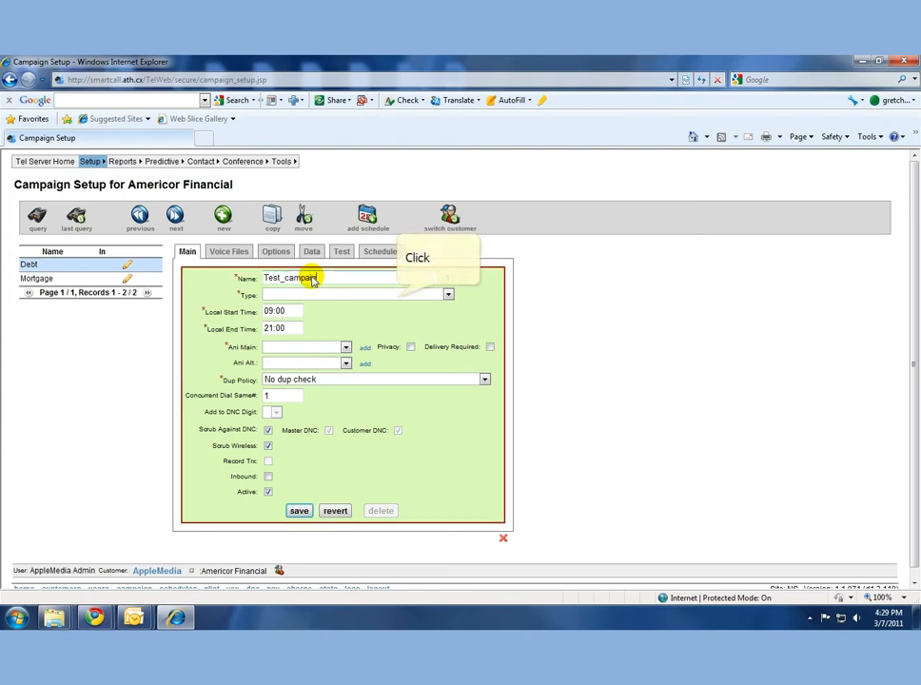
{"action": "left_click", "coordinate": [398, 297]}
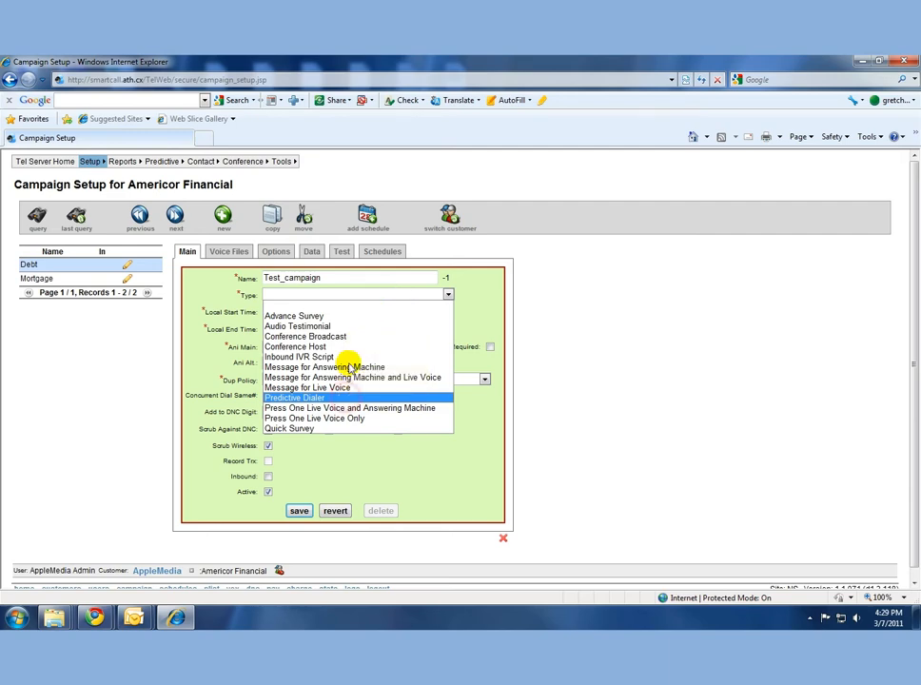
{"action": "left_click", "coordinate": [348, 397]}
Step: Set the campaign's local start time to 10:00
{"action": "left_click", "coordinate": [293, 311]}
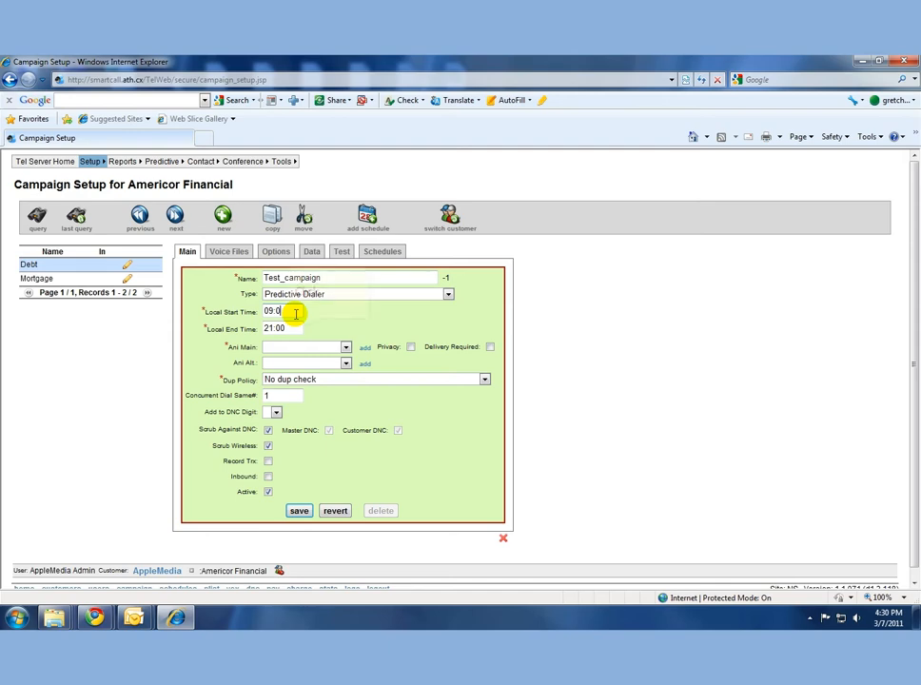
{"action": "left_click", "coordinate": [296, 314]}
{"action": "key", "text": "BackSpace"}
{"action": "key", "text": "BackSpace"}
{"action": "key", "text": "BackSpace"}
{"action": "key", "text": "BackSpace"}
{"action": "type", "text": "10:00"}
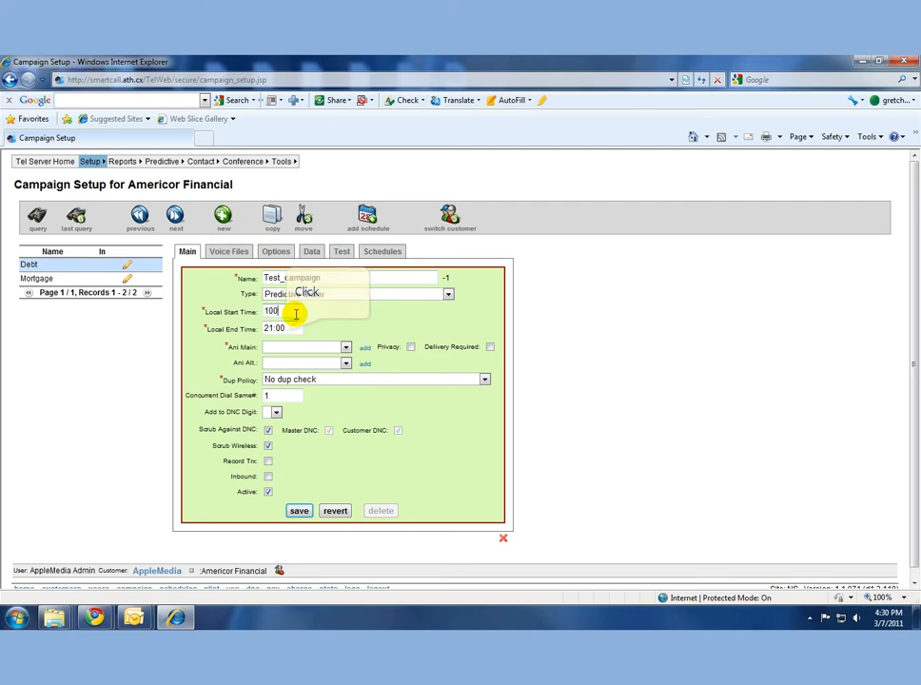
Step: Set the campaign's local end time to 17:00
{"action": "left_click", "coordinate": [294, 328]}
{"action": "double_click", "coordinate": [294, 328]}
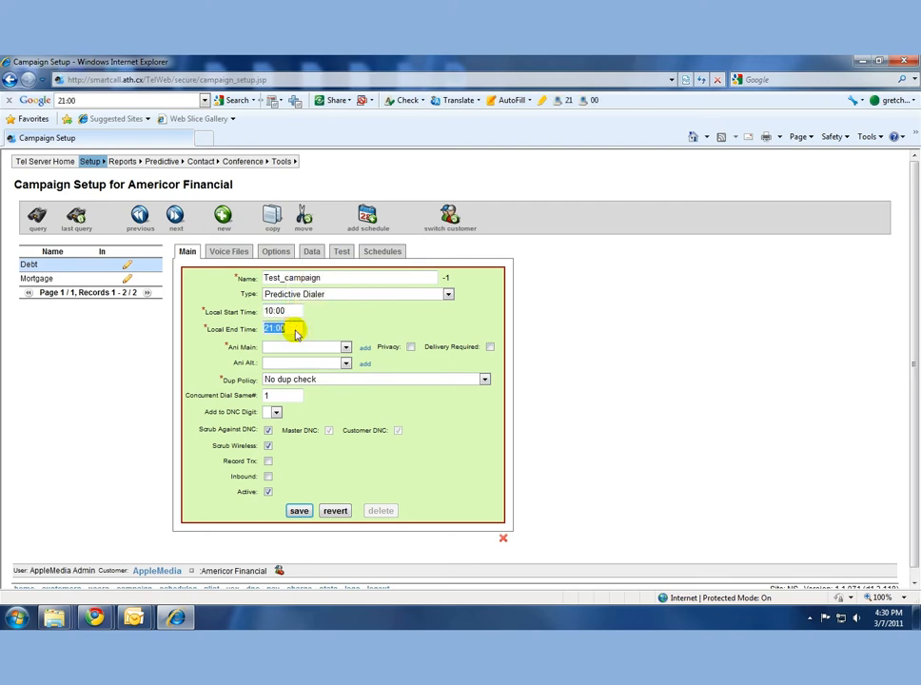
{"action": "type", "text": "1750"}
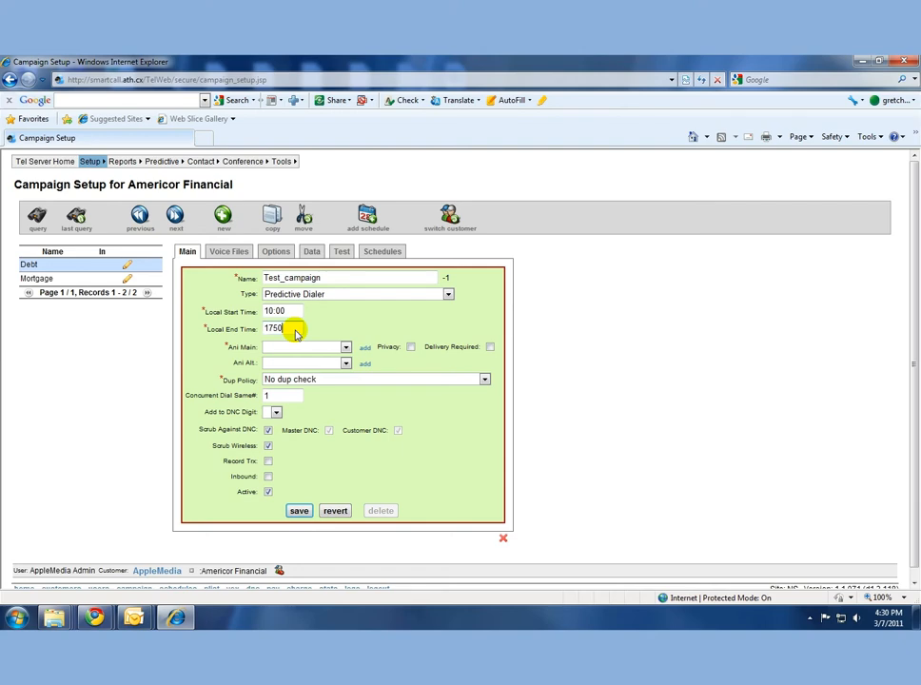
{"action": "left_click", "coordinate": [295, 332]}
{"action": "key", "text": "BackSpace"}
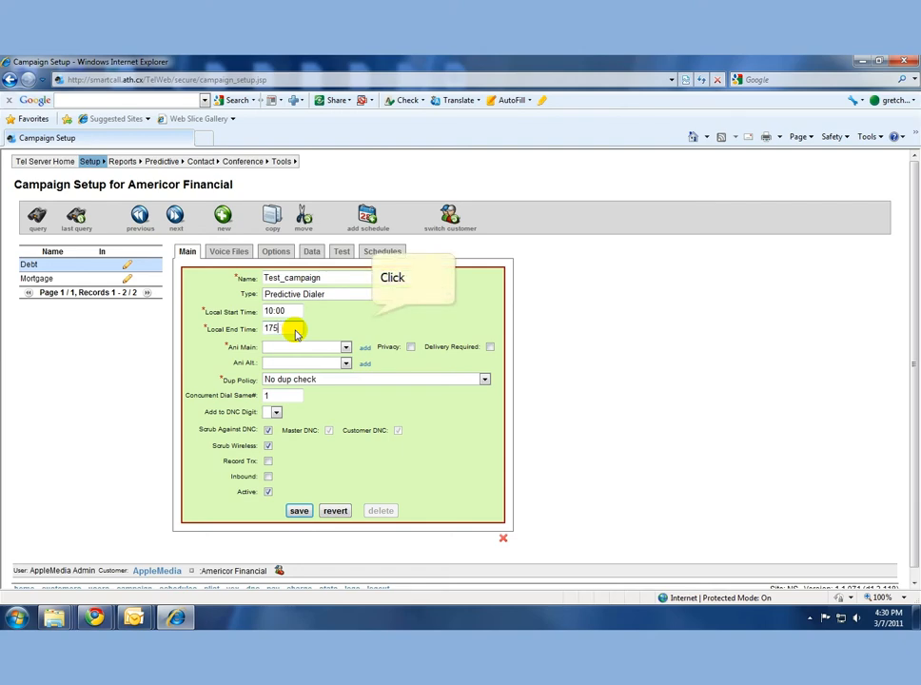
{"action": "key", "text": "BackSpace"}
{"action": "type", "text": ":00"}
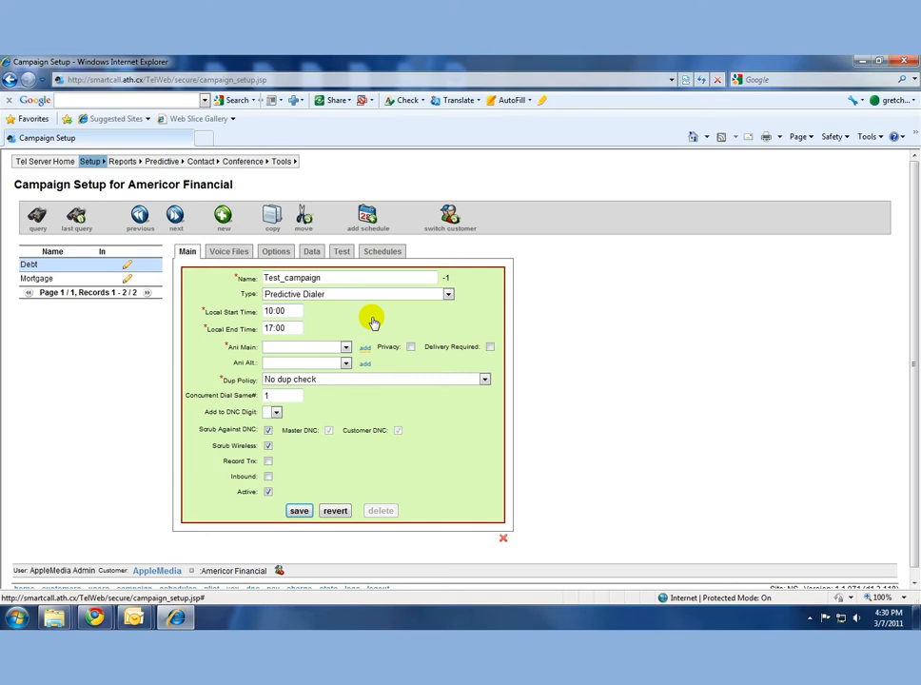
Step: Add a new originating phone number as the main ANI and choose the same number as the alternate ANI
{"action": "left_click", "coordinate": [374, 324]}
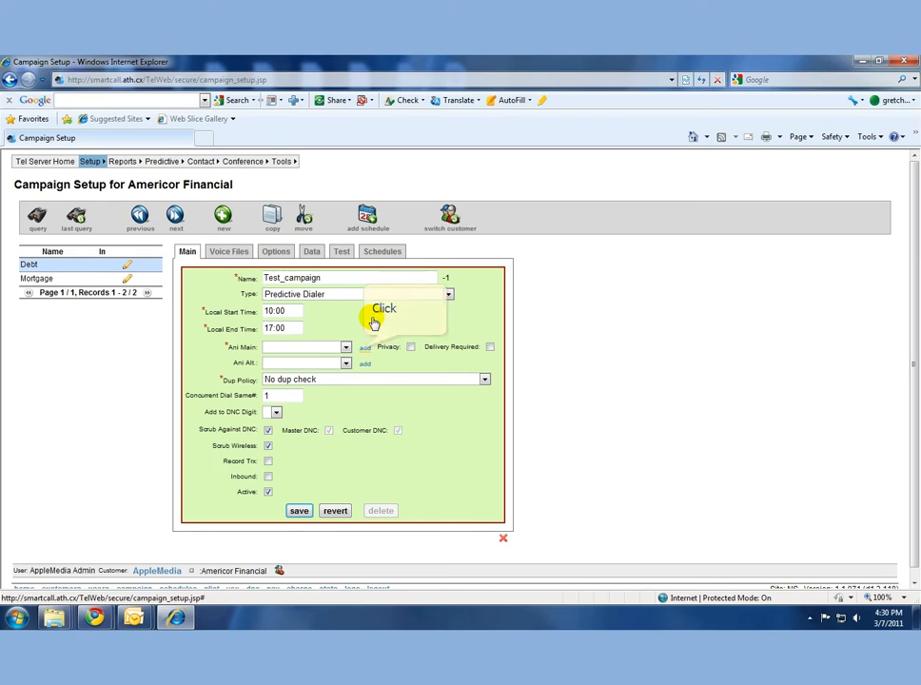
{"action": "left_click", "coordinate": [365, 347]}
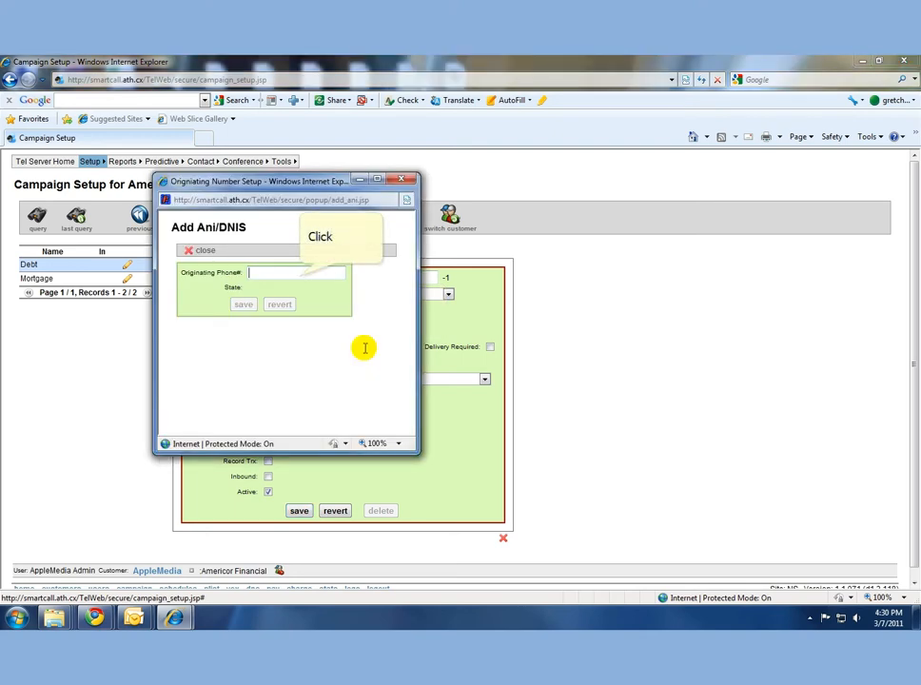
{"action": "left_click", "coordinate": [297, 273]}
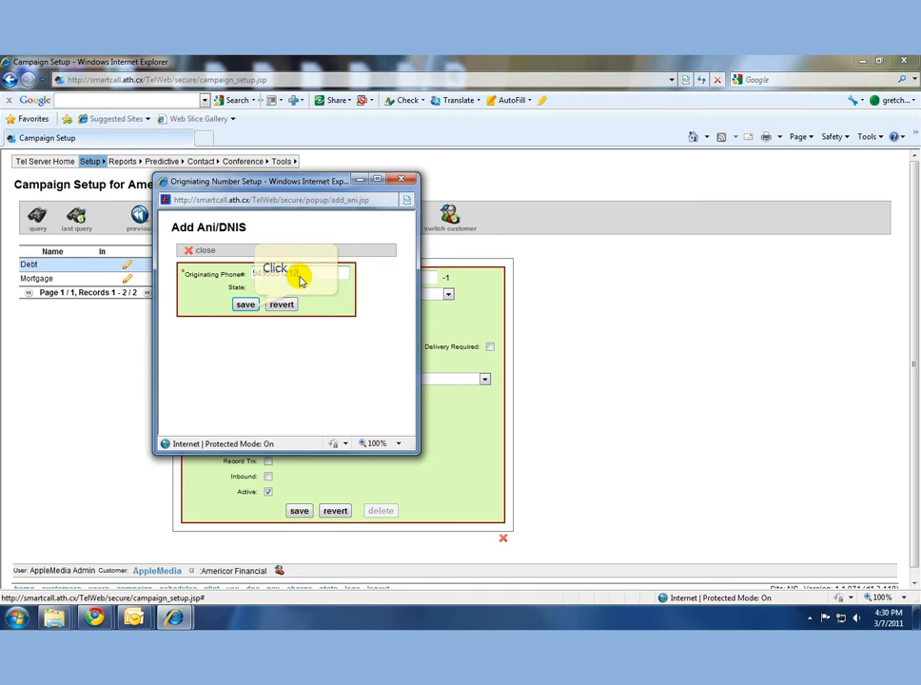
{"action": "left_click", "coordinate": [245, 305]}
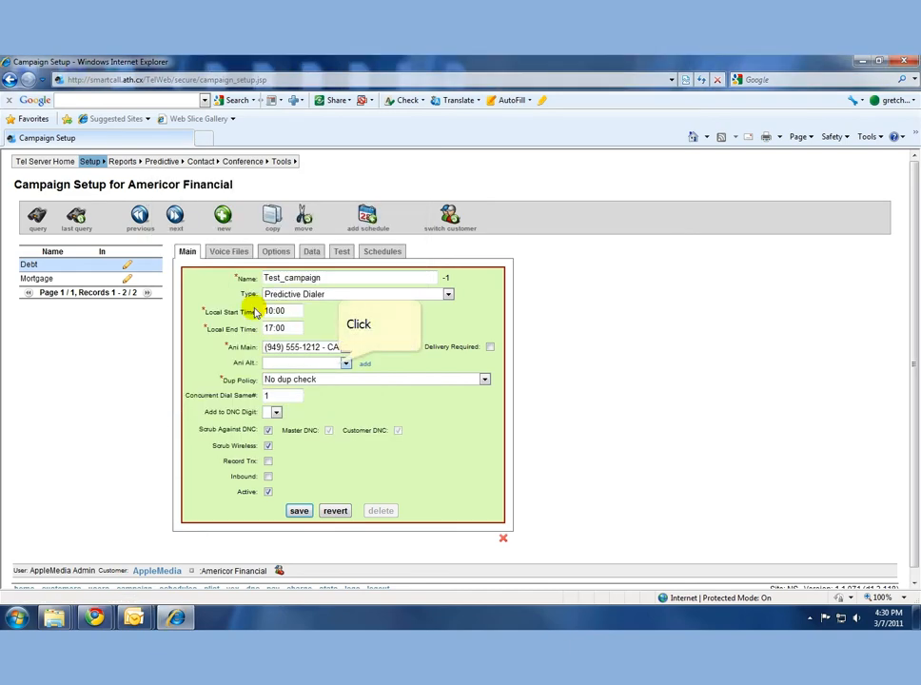
{"action": "left_click", "coordinate": [340, 348]}
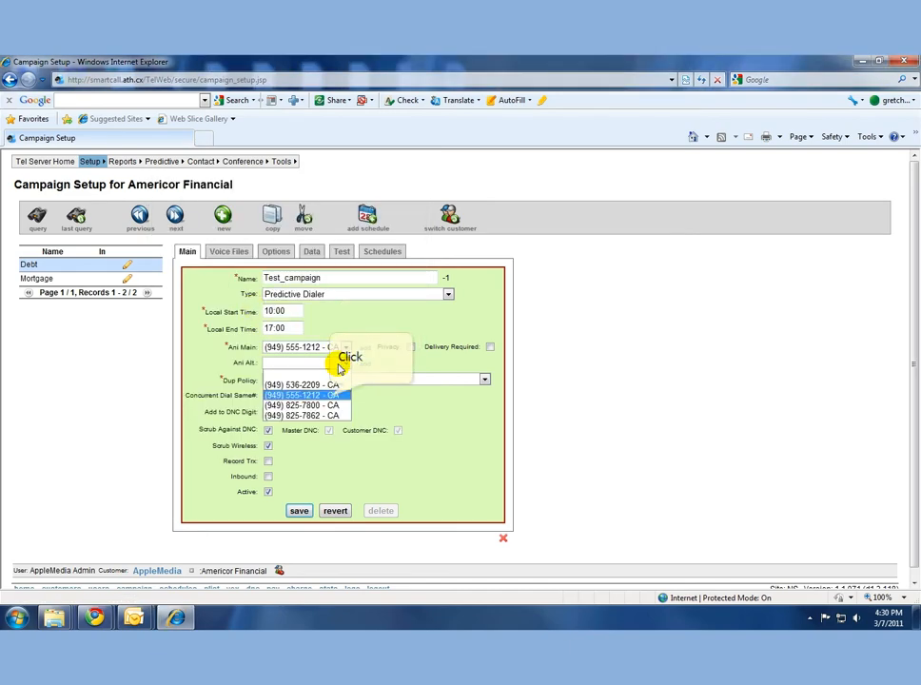
{"action": "left_click", "coordinate": [329, 395]}
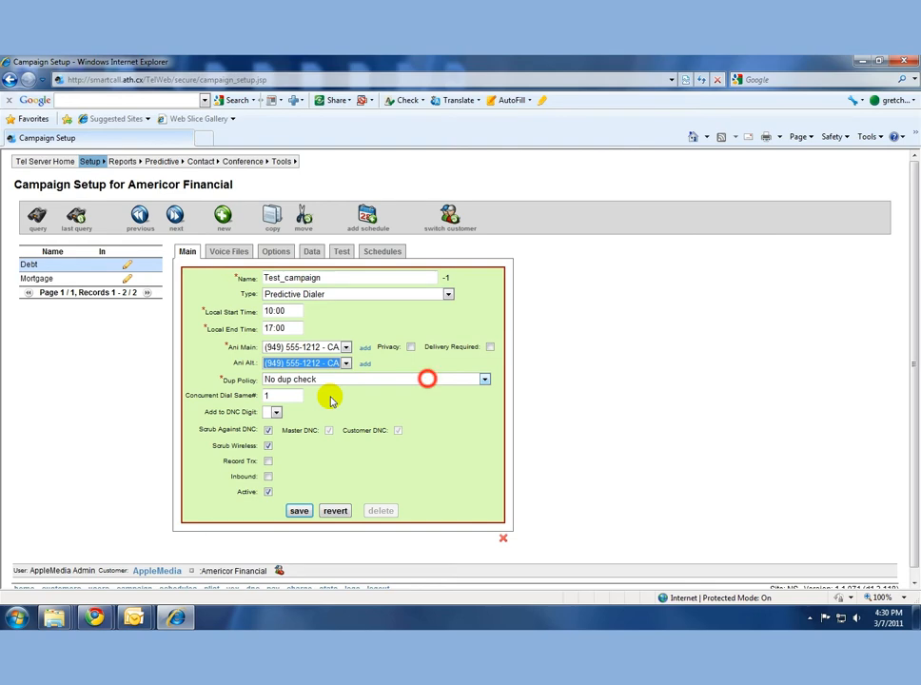
Step: Choose No dup check as the campaign's duplicate policy and leave the concurrent dial value at 1
{"action": "left_click", "coordinate": [428, 381]}
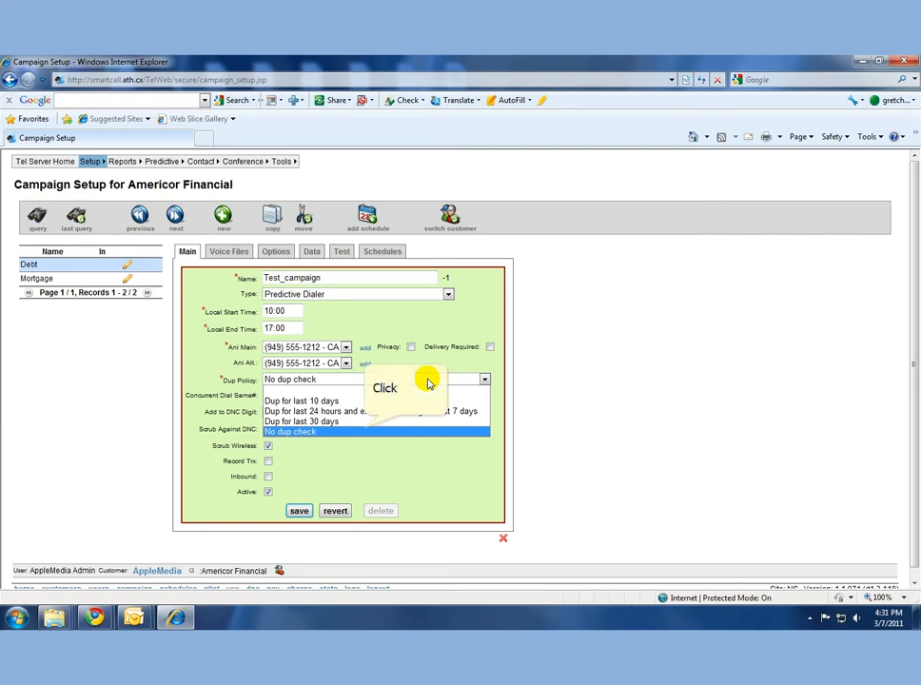
{"action": "left_click", "coordinate": [365, 432]}
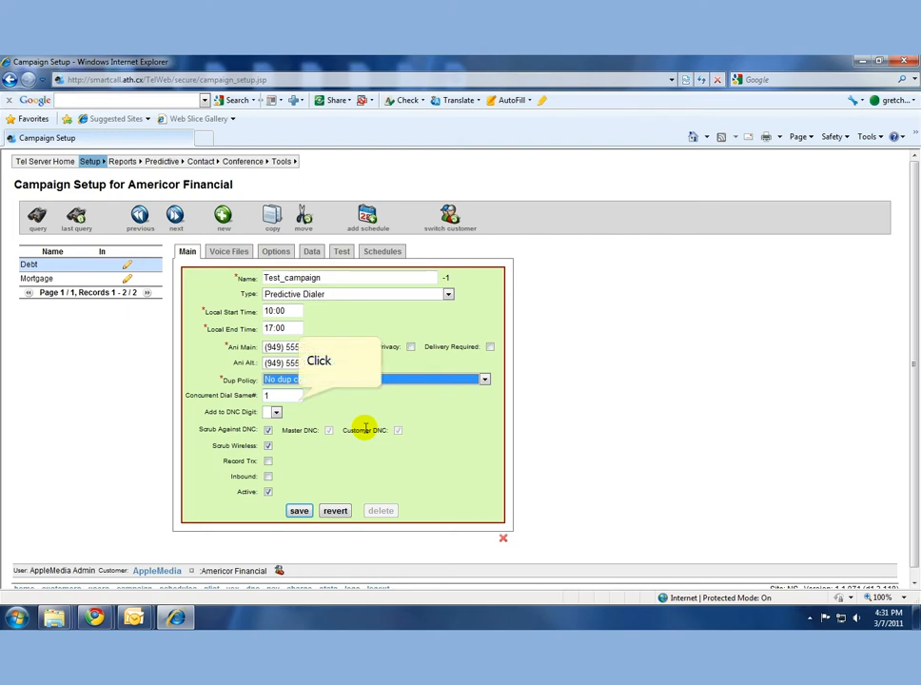
{"action": "left_click", "coordinate": [298, 402]}
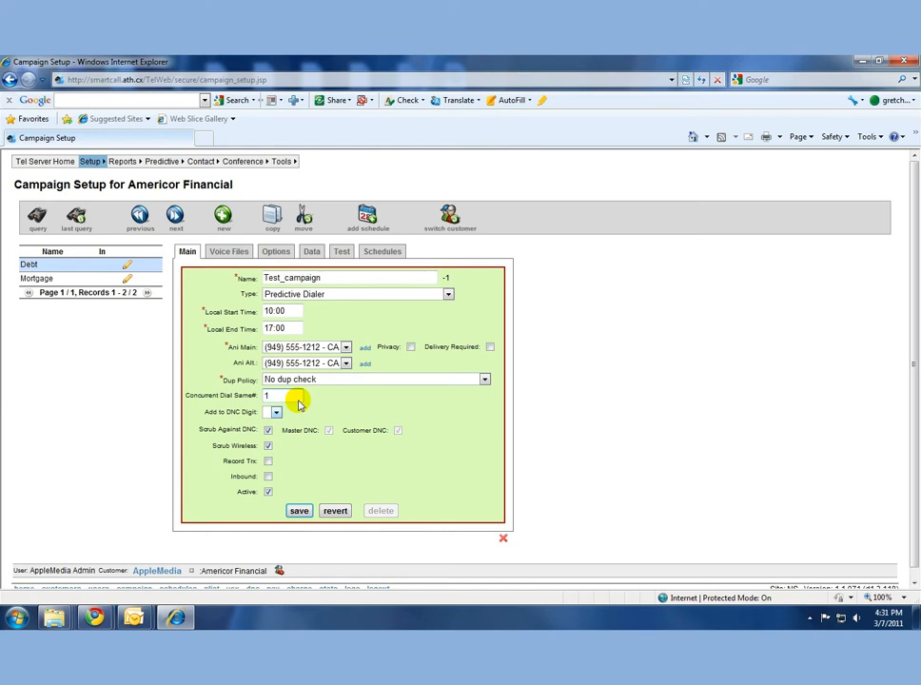
{"action": "left_click", "coordinate": [299, 405]}
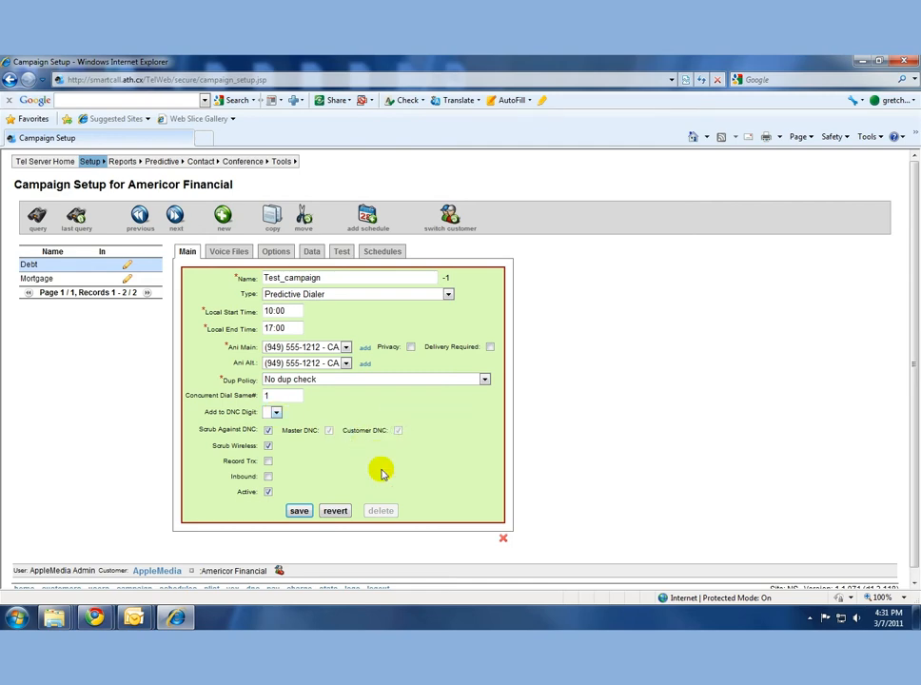
Step: Set the Add to DNC digit to 4, enable Record Trx, and save the campaign
{"action": "left_click", "coordinate": [275, 412]}
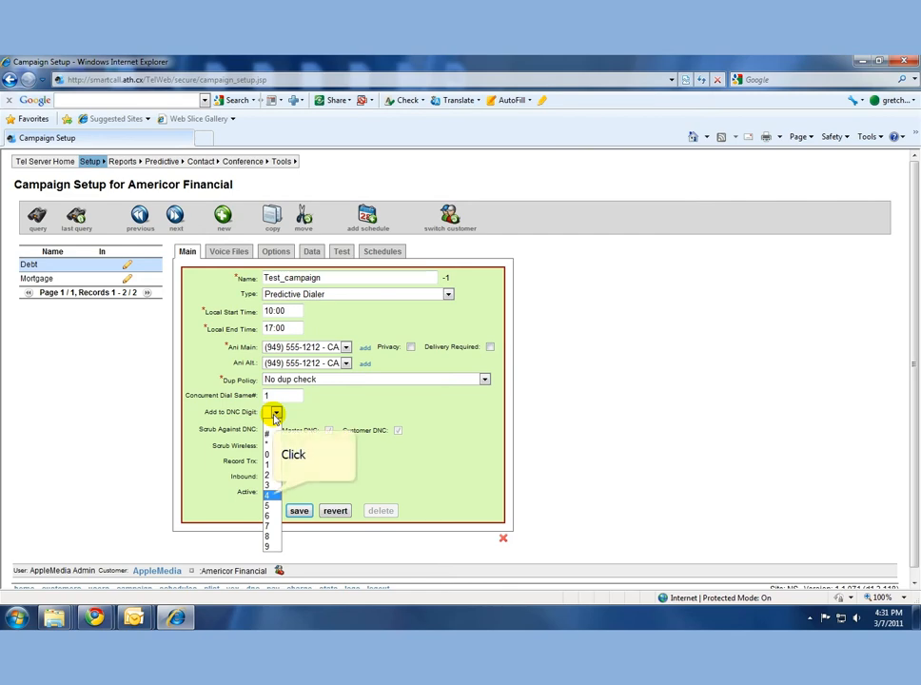
{"action": "left_click", "coordinate": [272, 495]}
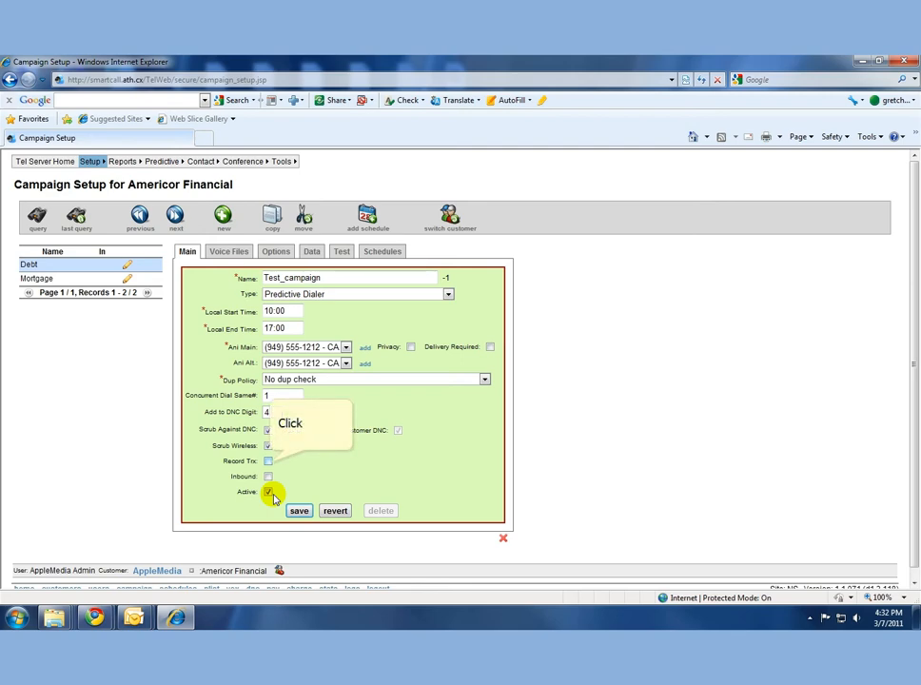
{"action": "left_click", "coordinate": [269, 462]}
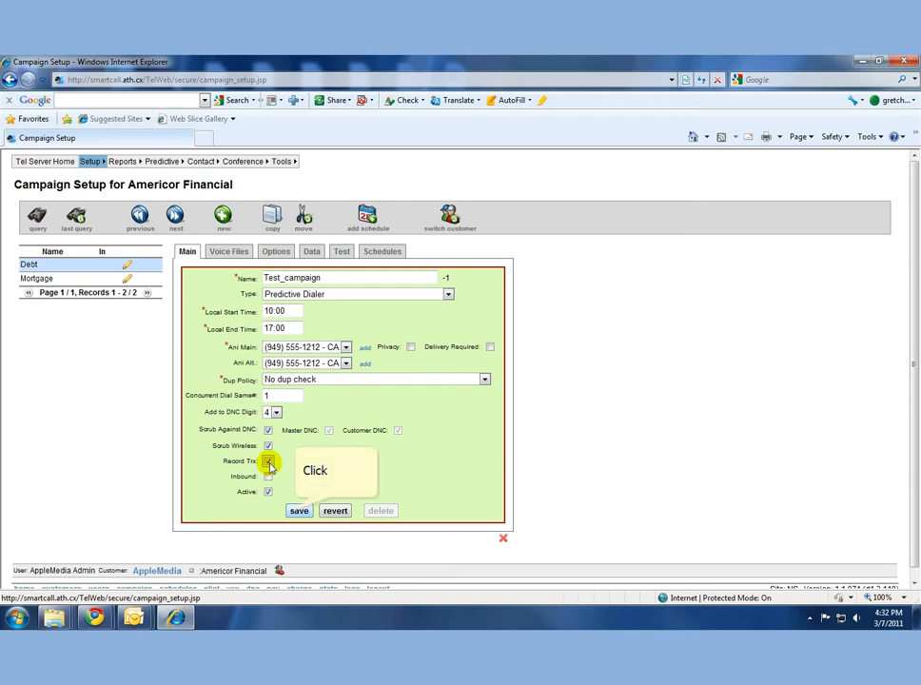
{"action": "left_click", "coordinate": [298, 511]}
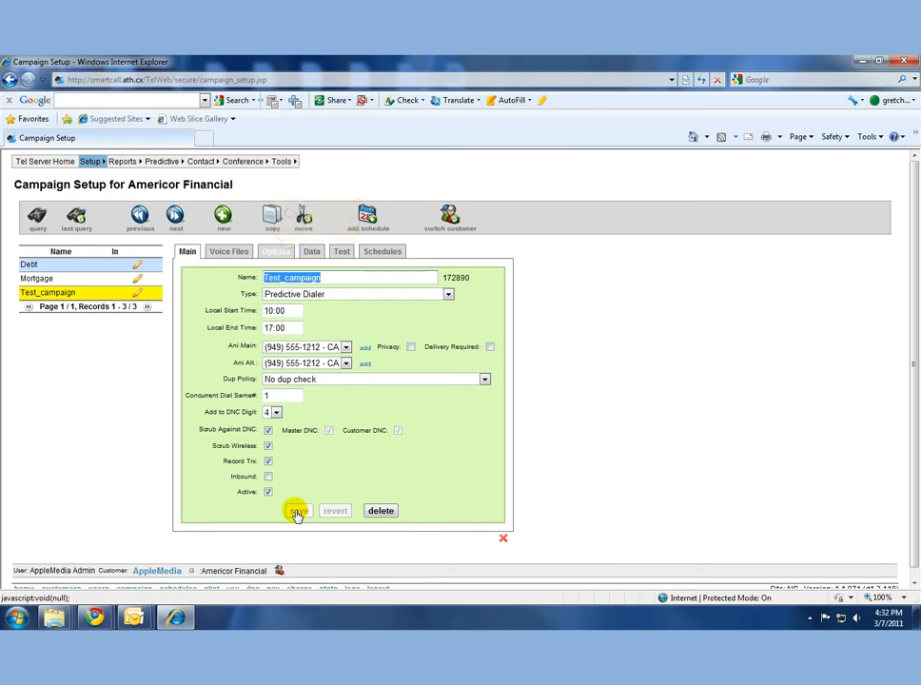
Step: Add the callback and agent aborted dispositions to Test_campaign's options
{"action": "left_click", "coordinate": [276, 251]}
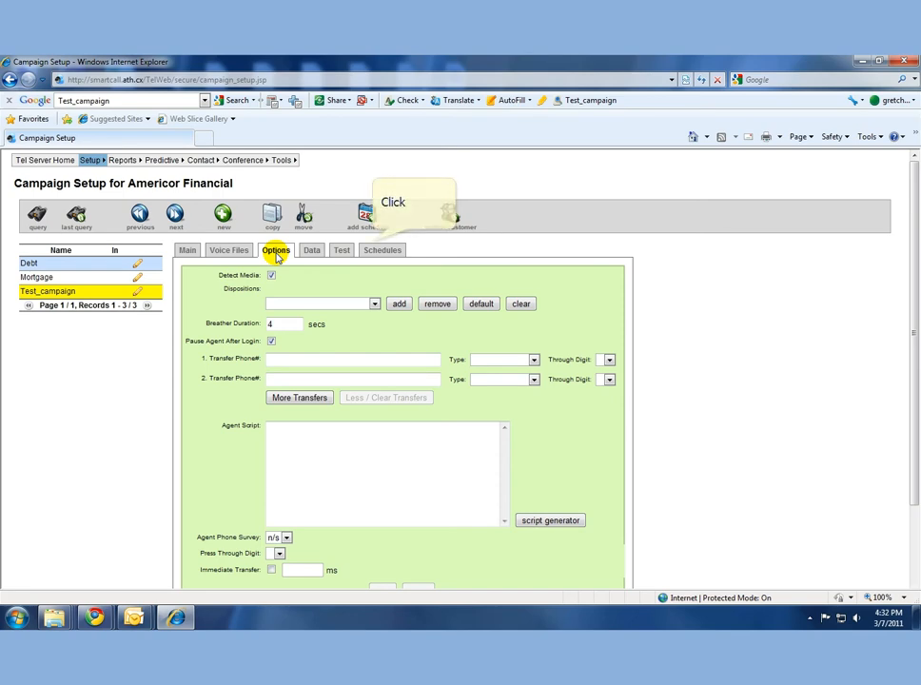
{"action": "scroll", "coordinate": [324, 248], "scroll_direction": "down", "scroll_amount": 1}
{"action": "left_click", "coordinate": [374, 241]}
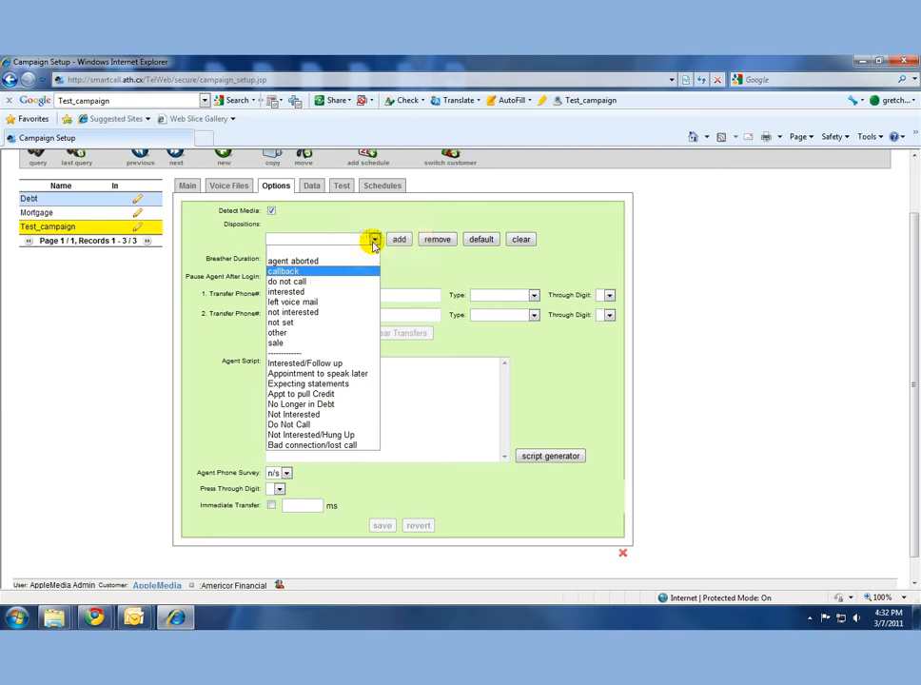
{"action": "left_click", "coordinate": [350, 274]}
{"action": "left_click", "coordinate": [398, 241]}
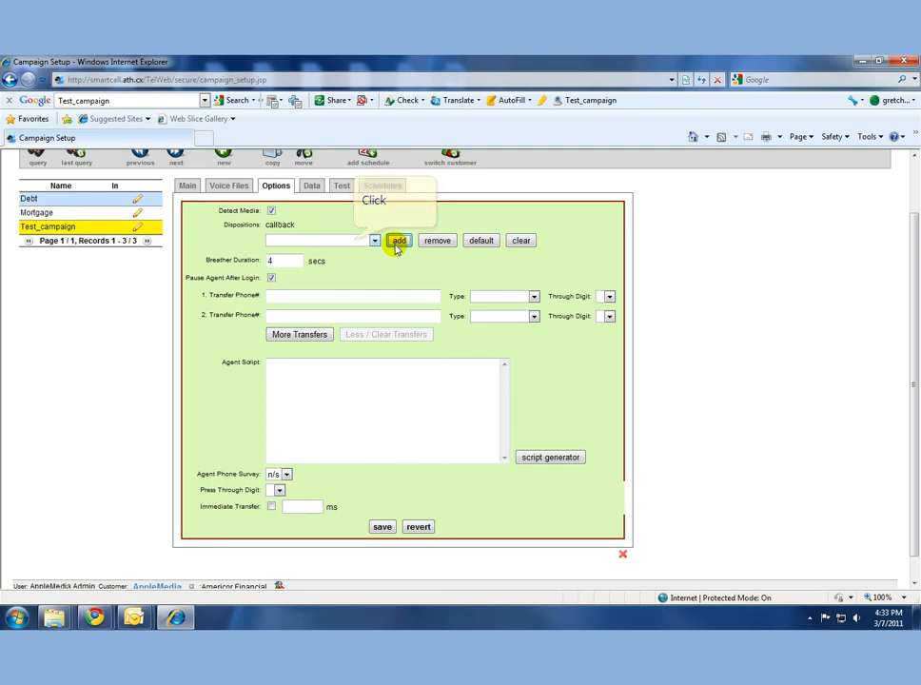
{"action": "left_click", "coordinate": [354, 242]}
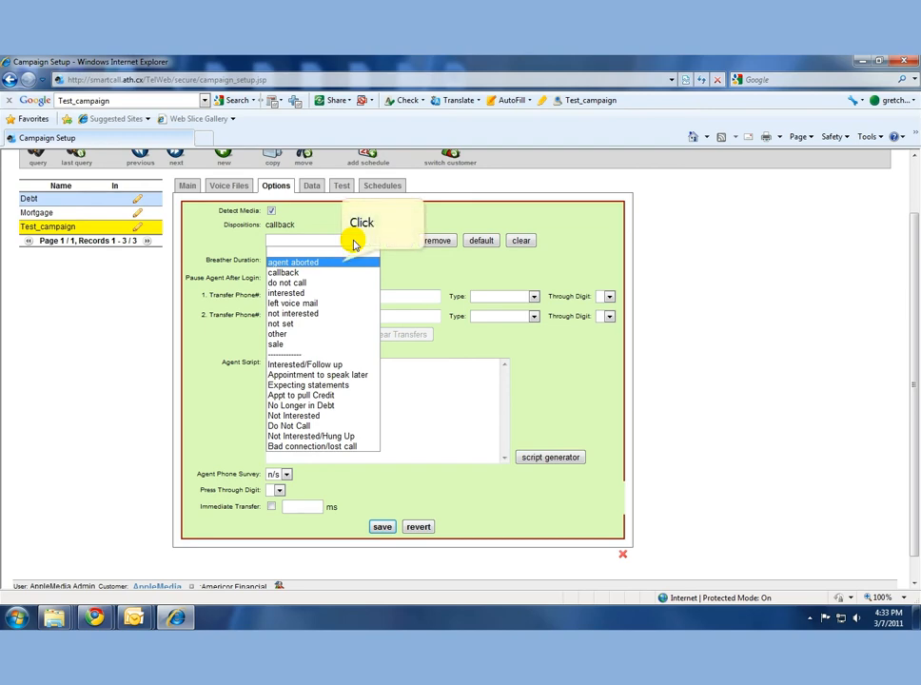
{"action": "left_click", "coordinate": [342, 262]}
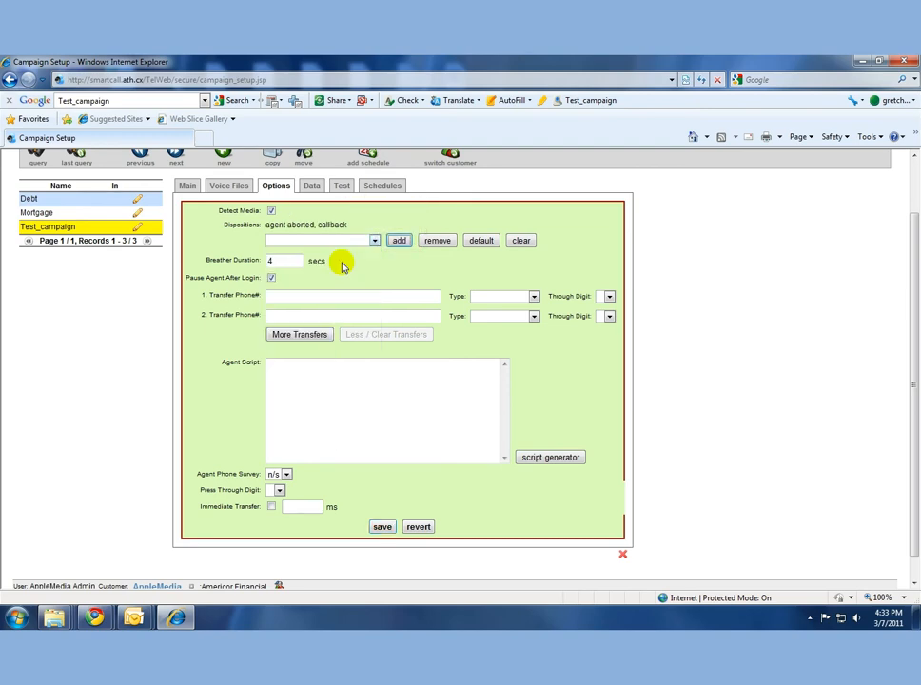
Step: Add the interested and sale dispositions to the campaign
{"action": "left_click", "coordinate": [361, 241]}
{"action": "left_click", "coordinate": [333, 293]}
{"action": "left_click", "coordinate": [395, 243]}
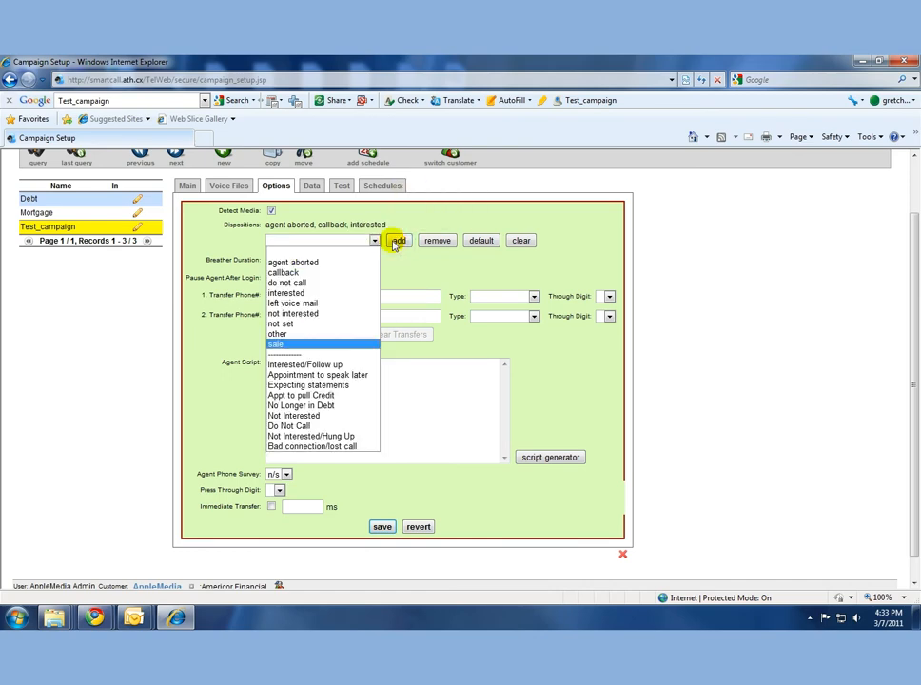
{"action": "left_click", "coordinate": [367, 345]}
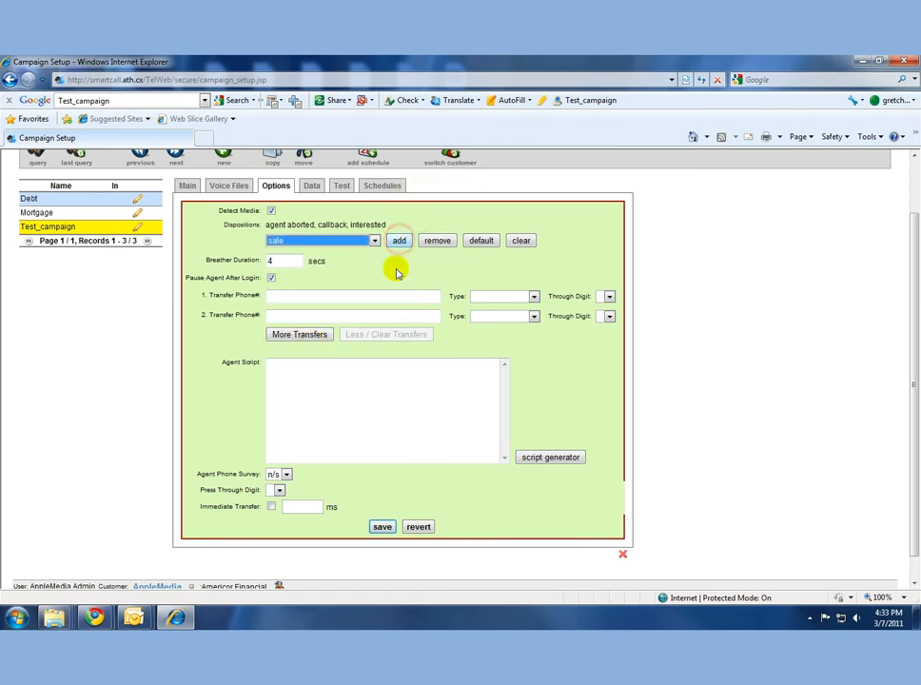
{"action": "left_click", "coordinate": [399, 241]}
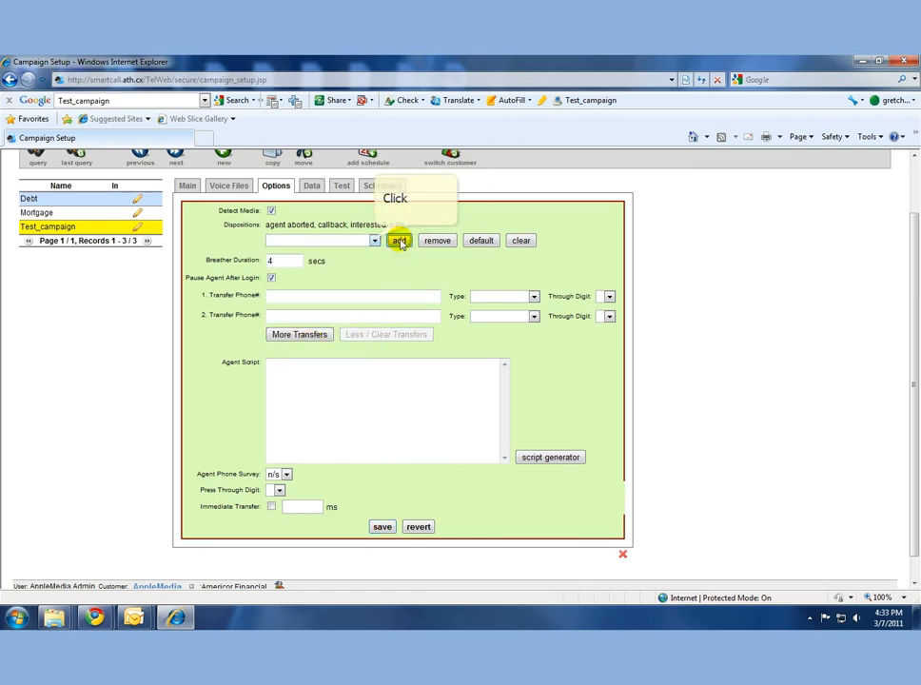
Step: Remove the agent aborted disposition from the campaign
{"action": "left_click", "coordinate": [375, 241]}
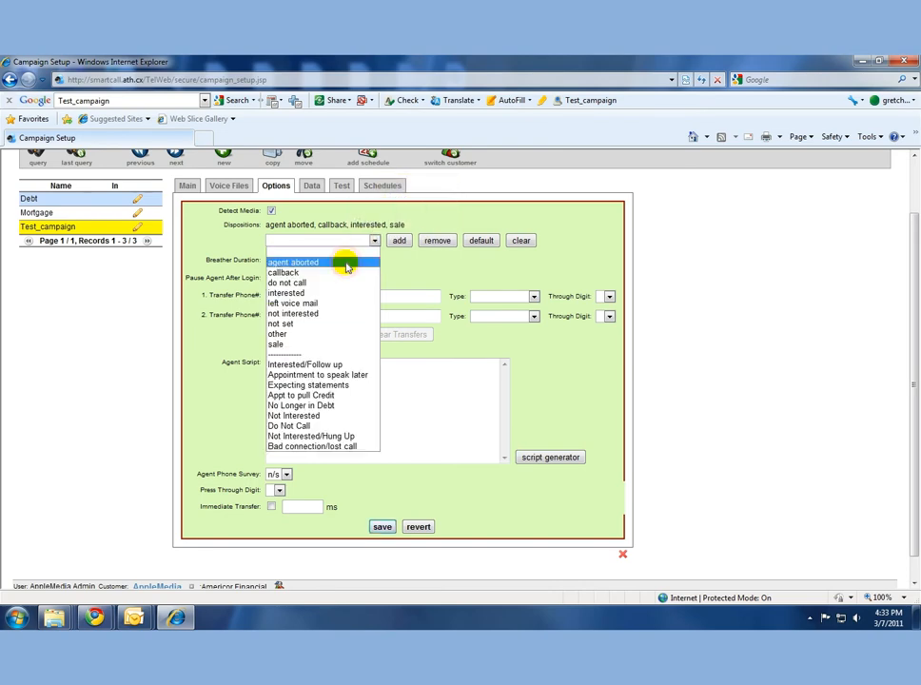
{"action": "left_click", "coordinate": [347, 264]}
{"action": "left_click", "coordinate": [438, 241]}
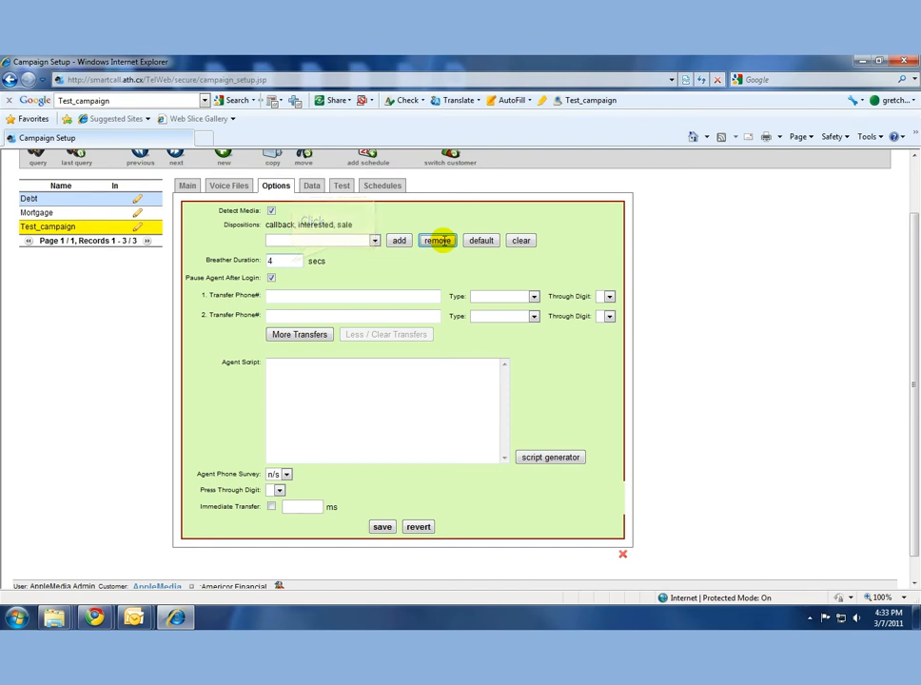
Step: Enter the first transfer phone number and set its transfer type to Warm Transfer
{"action": "left_click", "coordinate": [294, 261]}
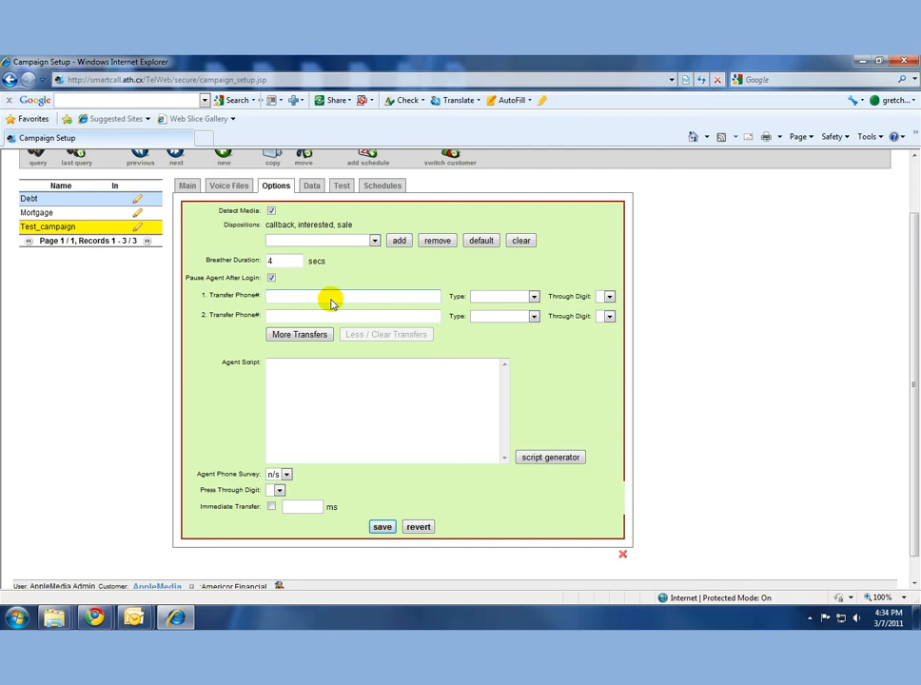
{"action": "type", "text": "9495551213"}
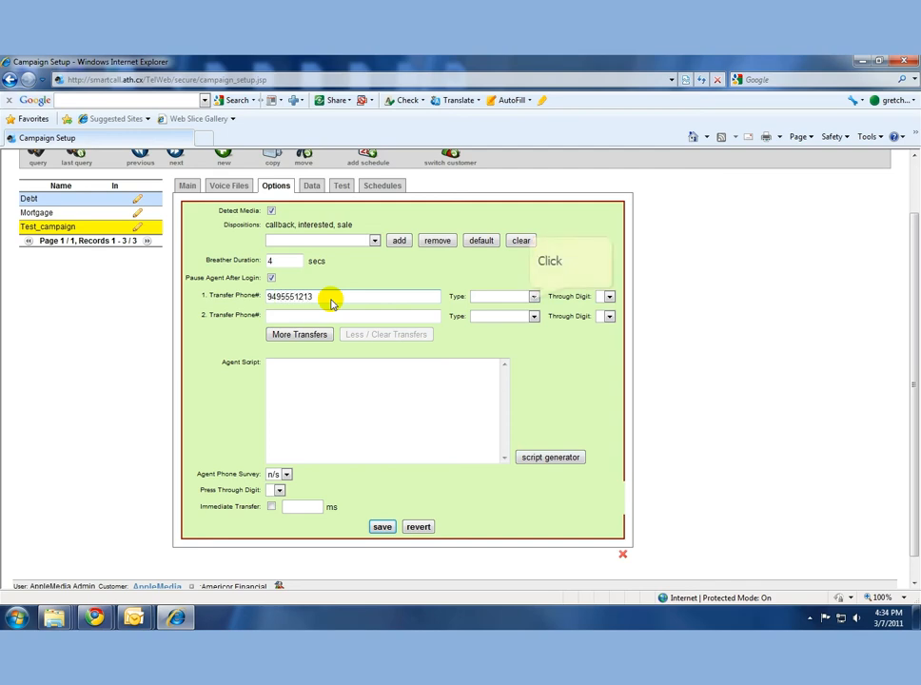
{"action": "key", "text": "BackSpace"}
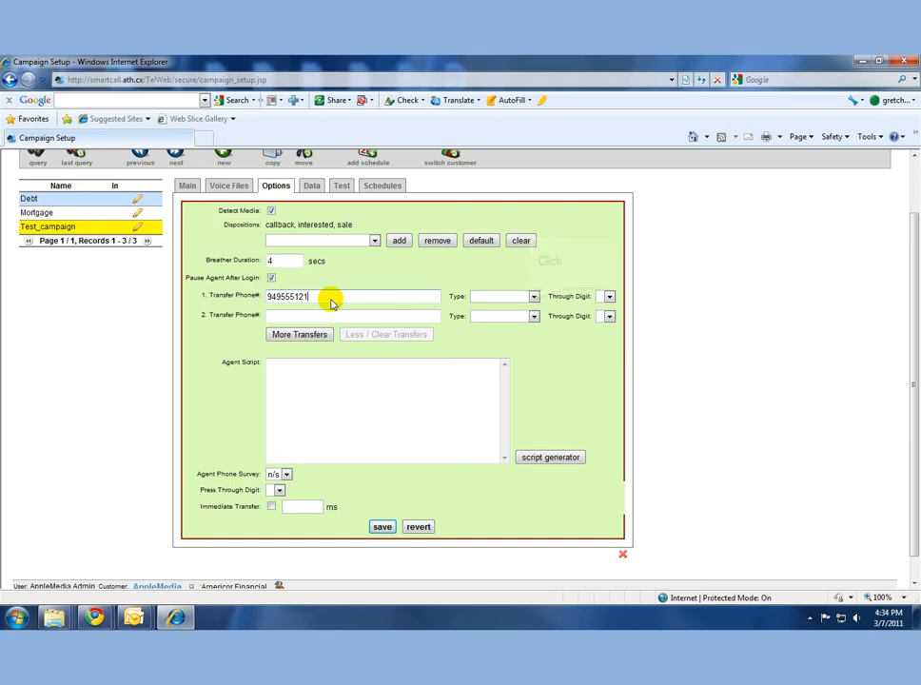
{"action": "type", "text": "3"}
{"action": "left_click", "coordinate": [531, 298]}
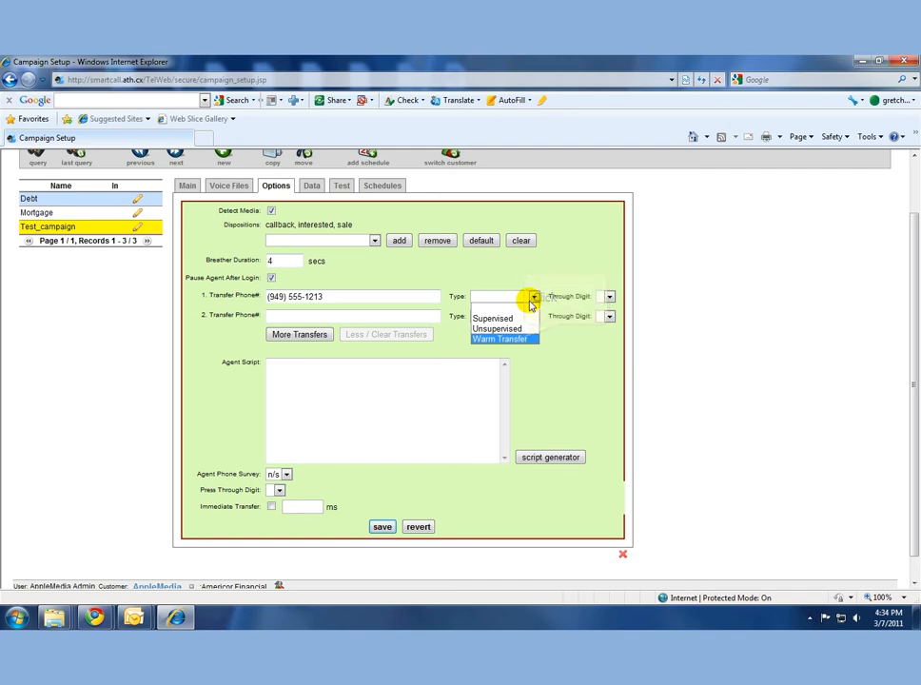
{"action": "left_click", "coordinate": [527, 339]}
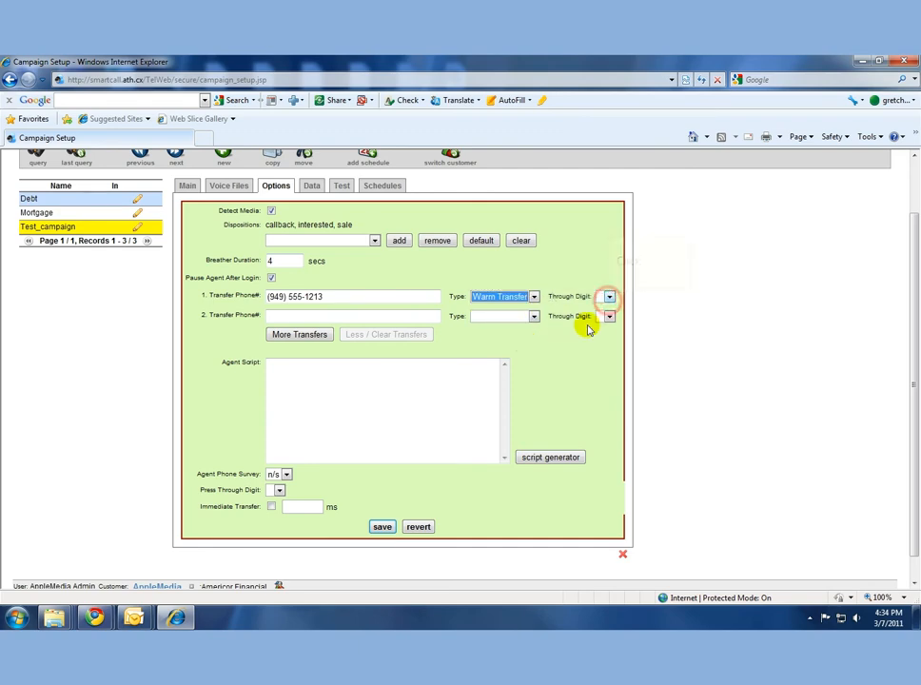
Step: Leave the first transfer's Through Digit blank and add three more transfer phone rows
{"action": "left_click", "coordinate": [609, 300]}
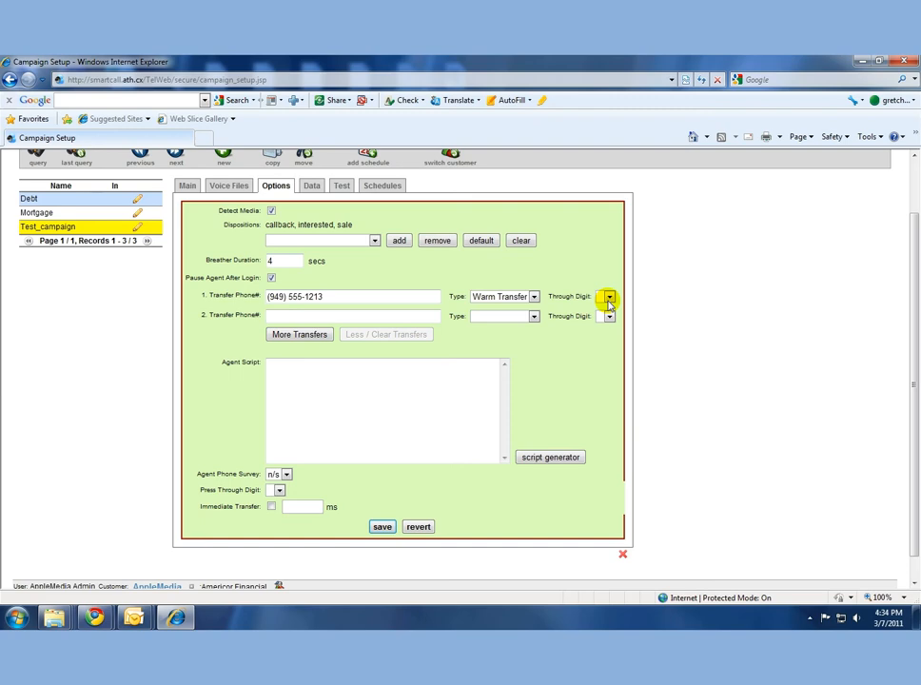
{"action": "left_click", "coordinate": [609, 297]}
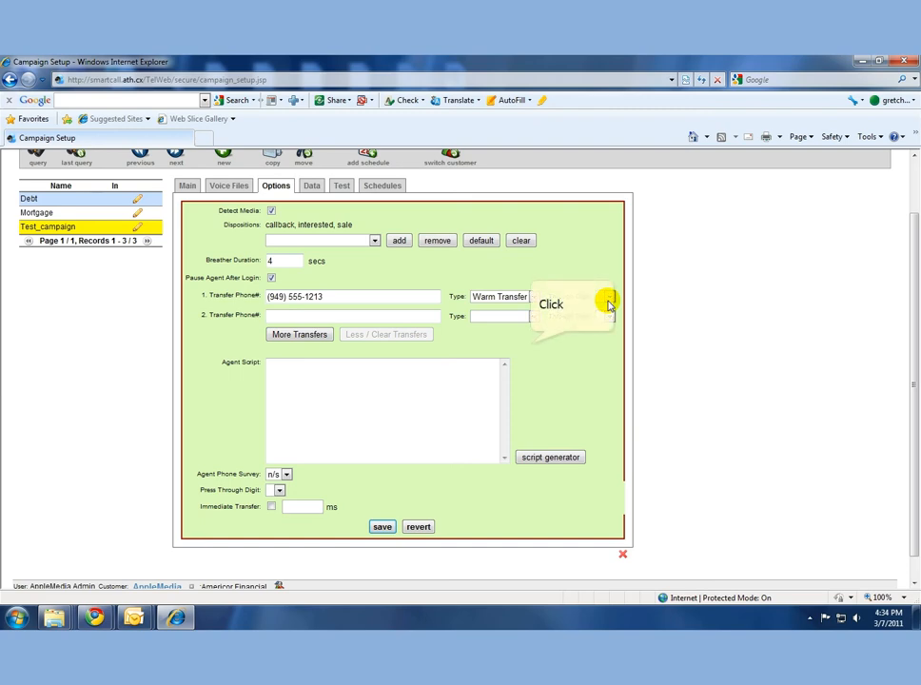
{"action": "left_click", "coordinate": [530, 341]}
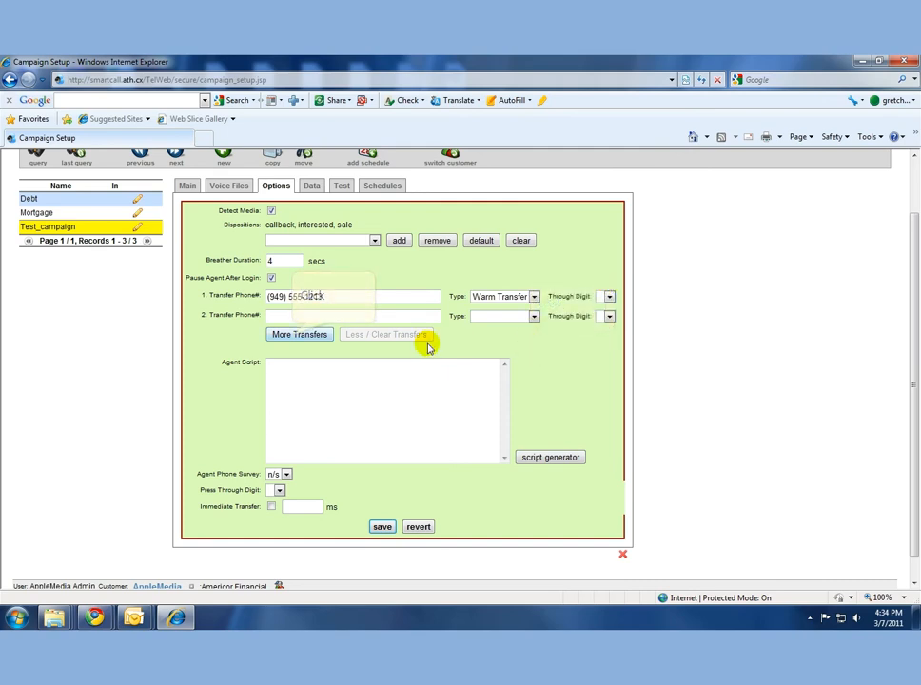
{"action": "left_click", "coordinate": [293, 338]}
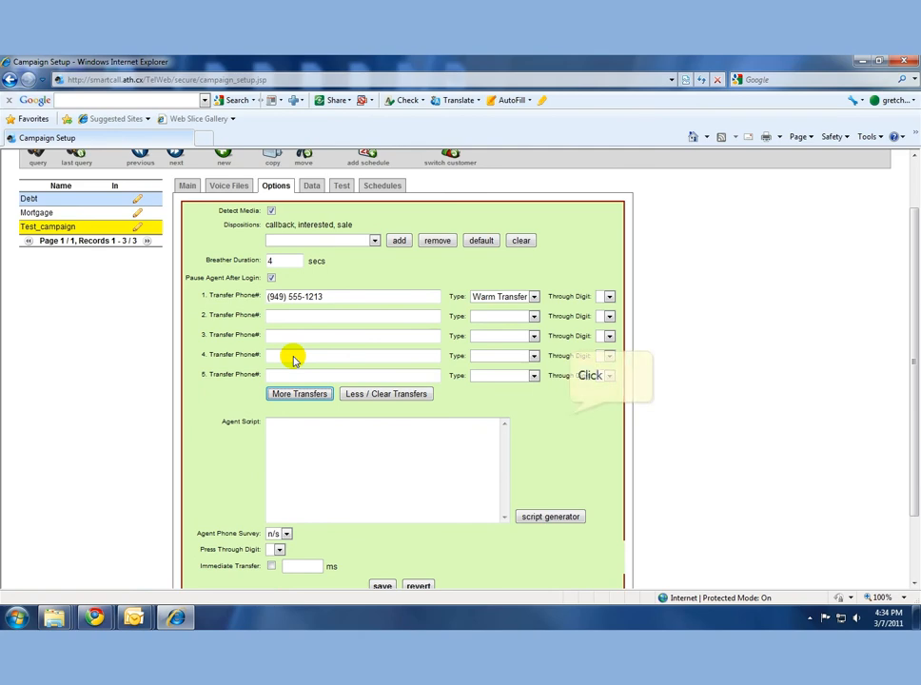
{"action": "left_click", "coordinate": [569, 416]}
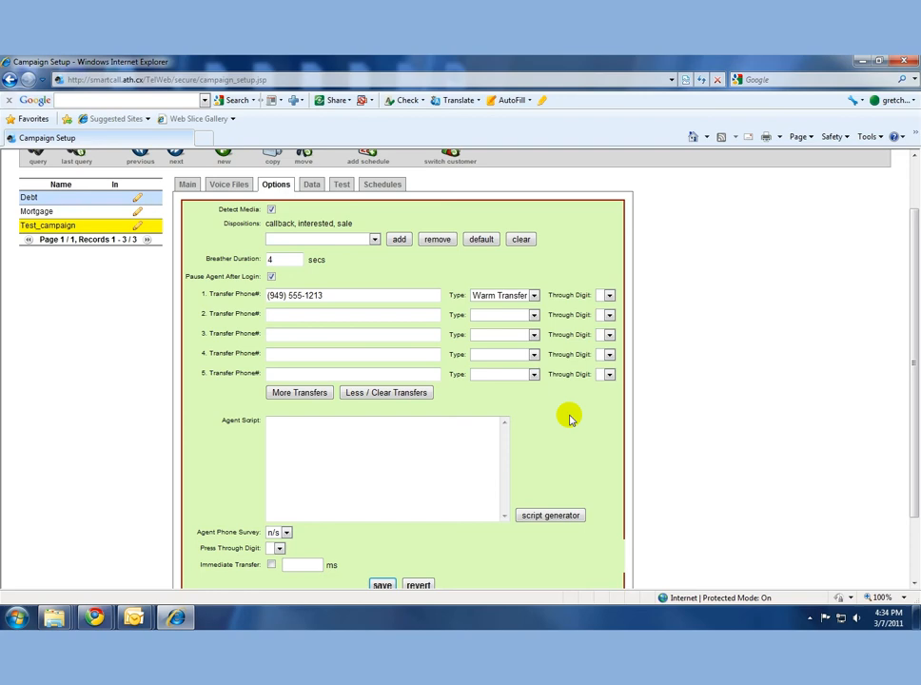
{"action": "left_click", "coordinate": [571, 418]}
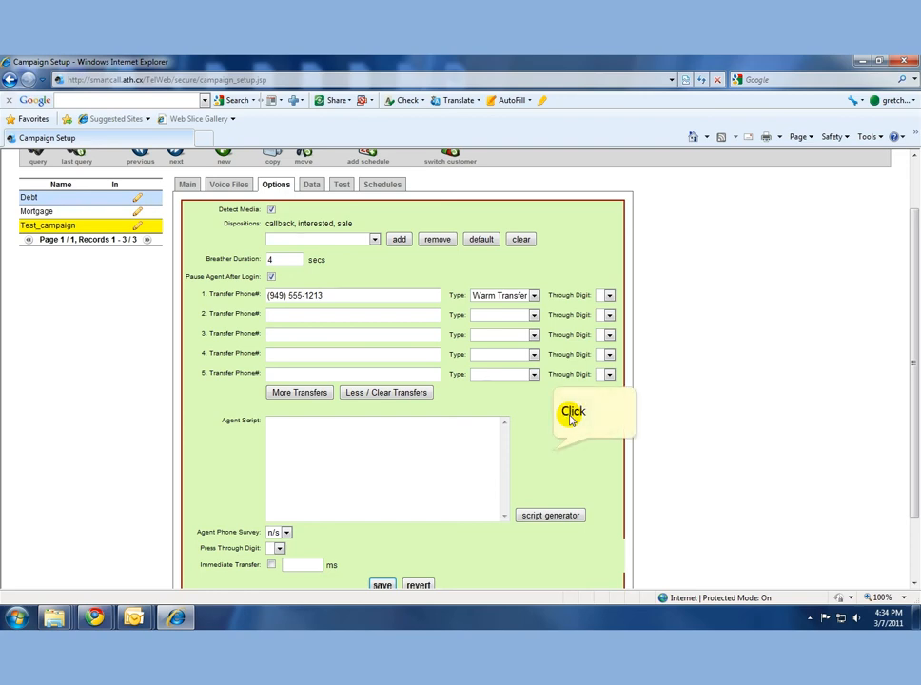
Step: Open the agent script generator and upload the TEST_DATA text file from the desktop as its userdata file
{"action": "left_click", "coordinate": [554, 452]}
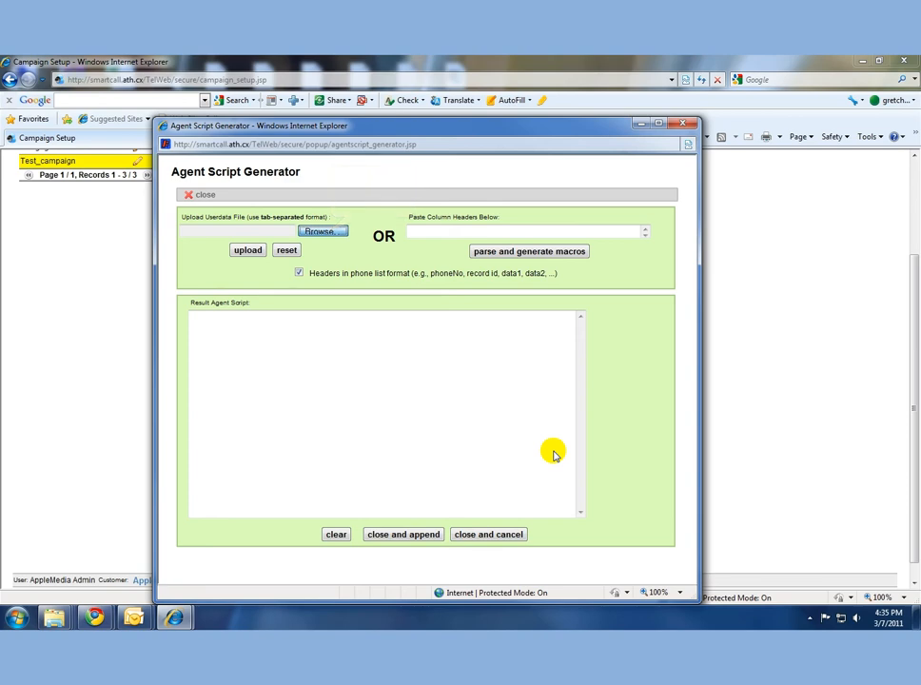
{"action": "left_click", "coordinate": [324, 231]}
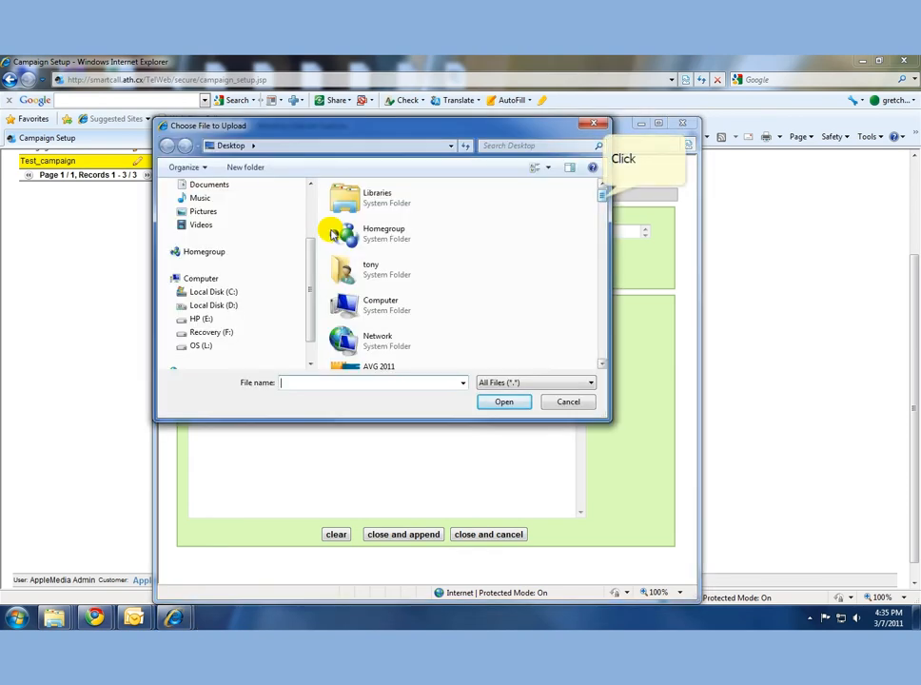
{"action": "left_click", "coordinate": [602, 199]}
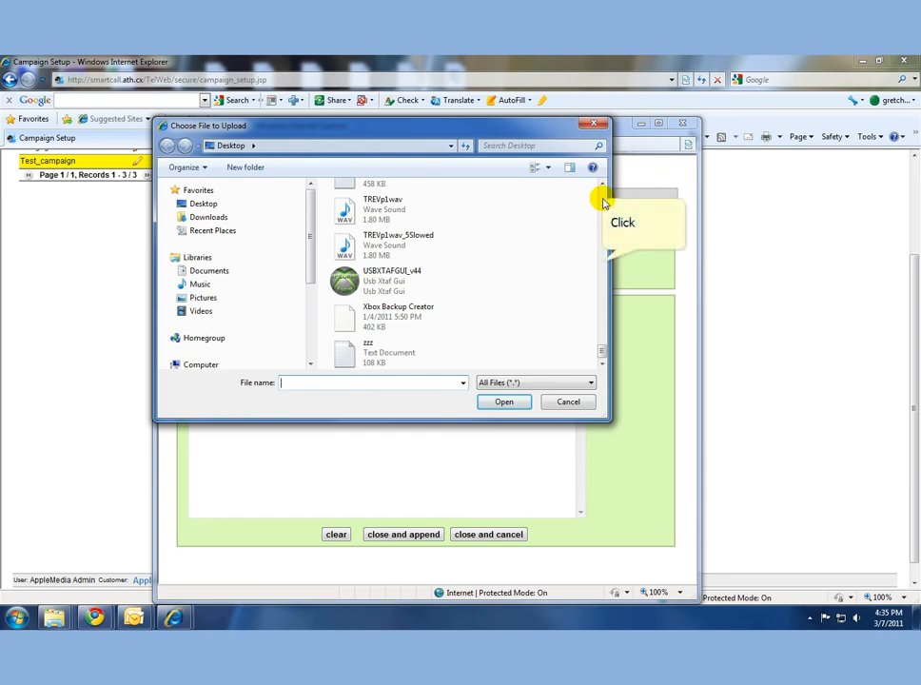
{"action": "left_click", "coordinate": [603, 261]}
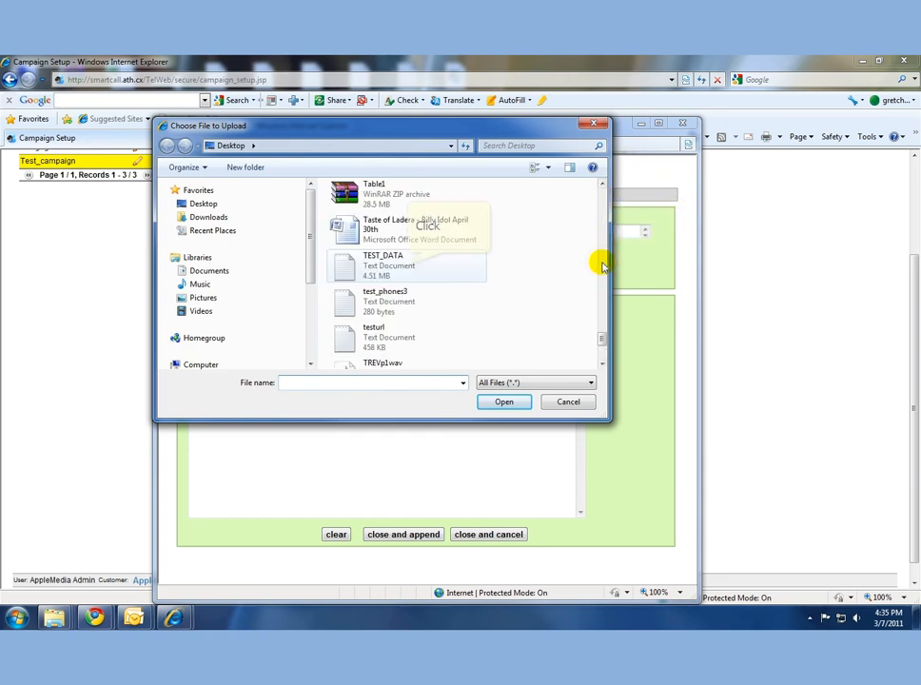
{"action": "double_click", "coordinate": [410, 264]}
{"action": "left_click", "coordinate": [248, 249]}
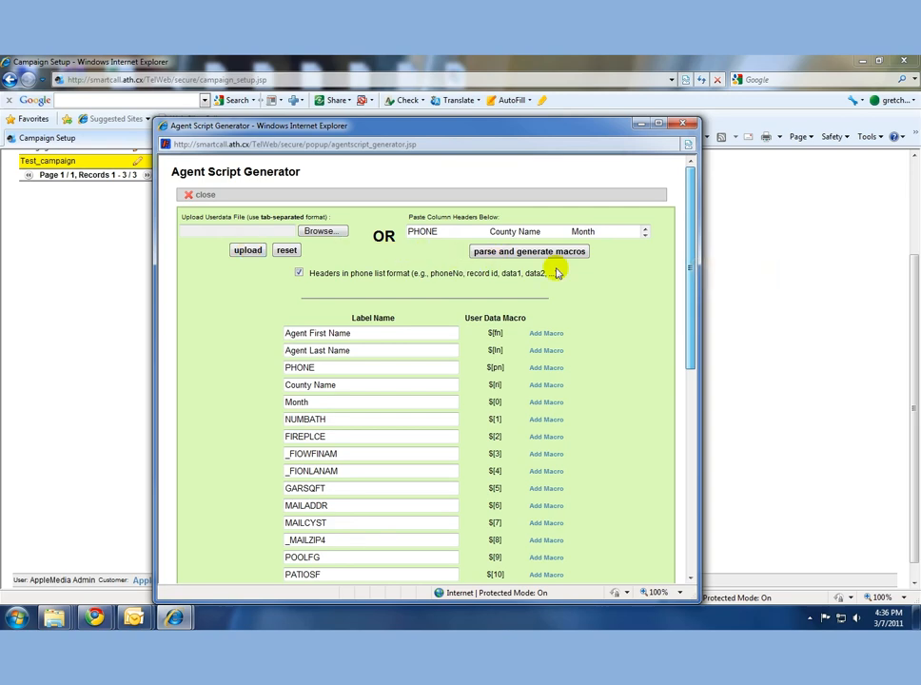
Step: Start the result agent script with "Hello," followed by a new line reading "May I speak with"
{"action": "scroll", "coordinate": [691, 320], "scroll_direction": "down", "scroll_amount": 3}
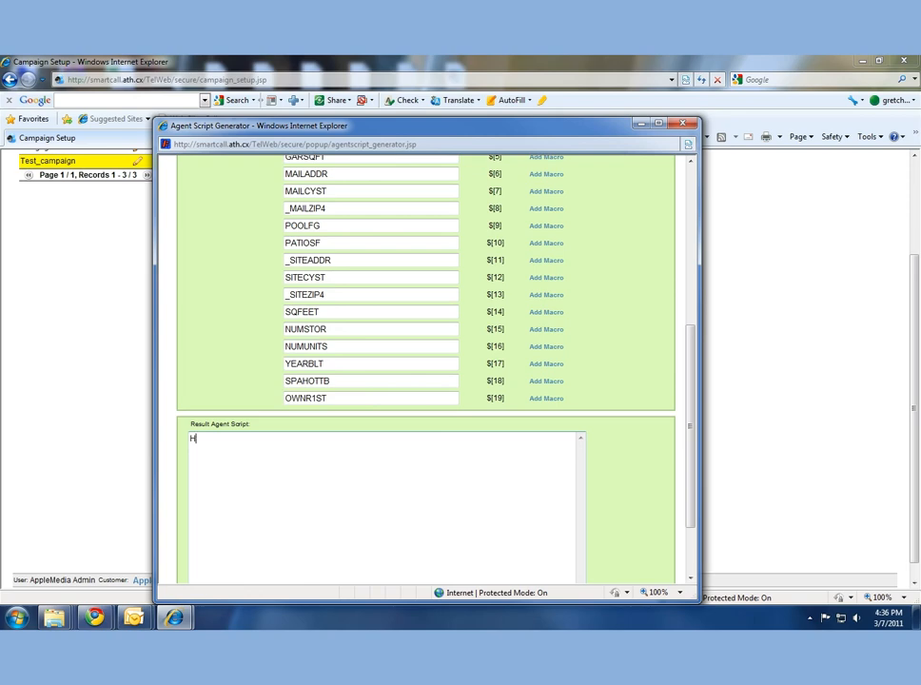
{"action": "type", "text": "ello,"}
{"action": "key", "text": "Return"}
{"action": "key", "text": "Return"}
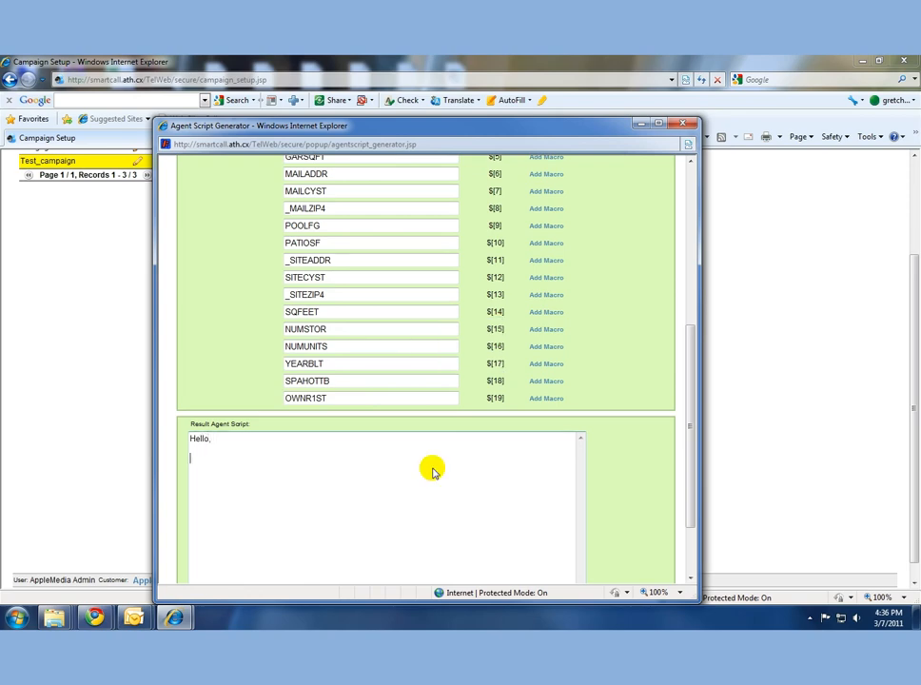
{"action": "type", "text": "May I speak with"}
Step: Complete the "May I speak with" line with the name macros $[3] and $[4], followed by a comma
{"action": "left_click", "coordinate": [690, 402]}
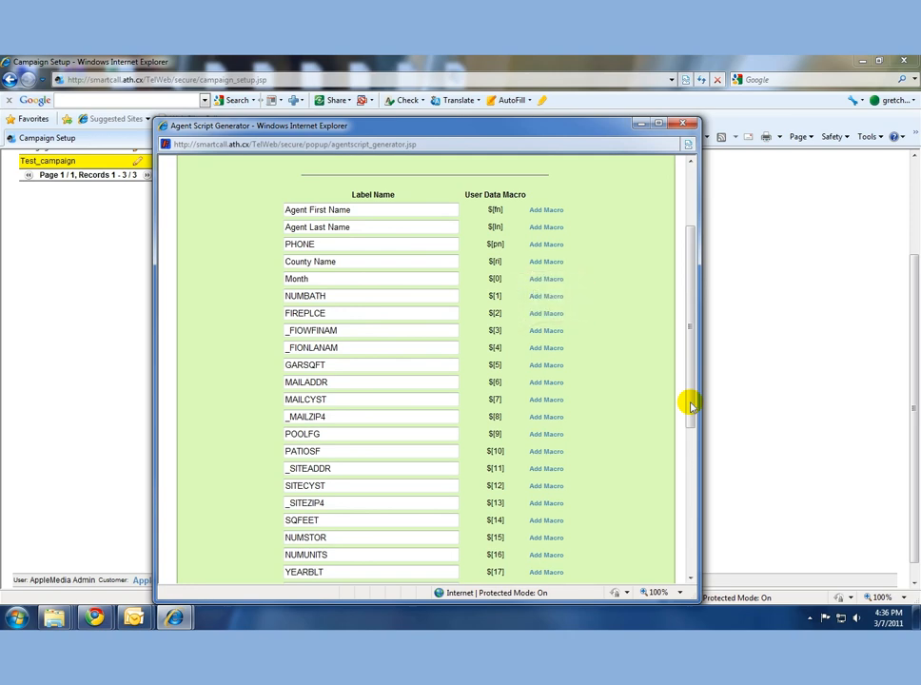
{"action": "left_click_drag", "start_coordinate": [506, 331], "coordinate": [478, 315]}
{"action": "key", "text": "ctrl+c"}
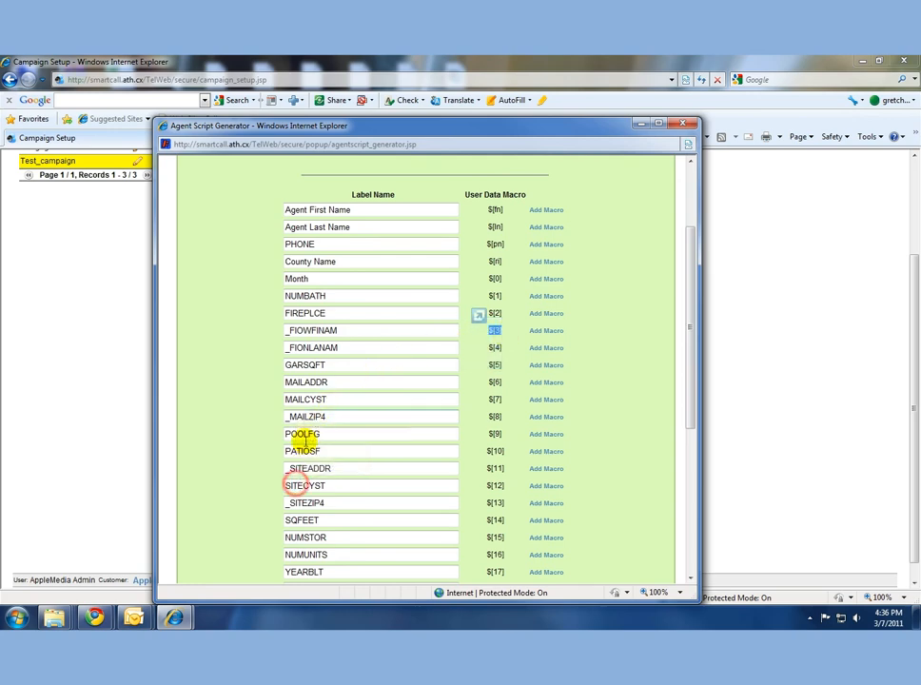
{"action": "left_click", "coordinate": [296, 485]}
{"action": "key", "text": "ctrl+v"}
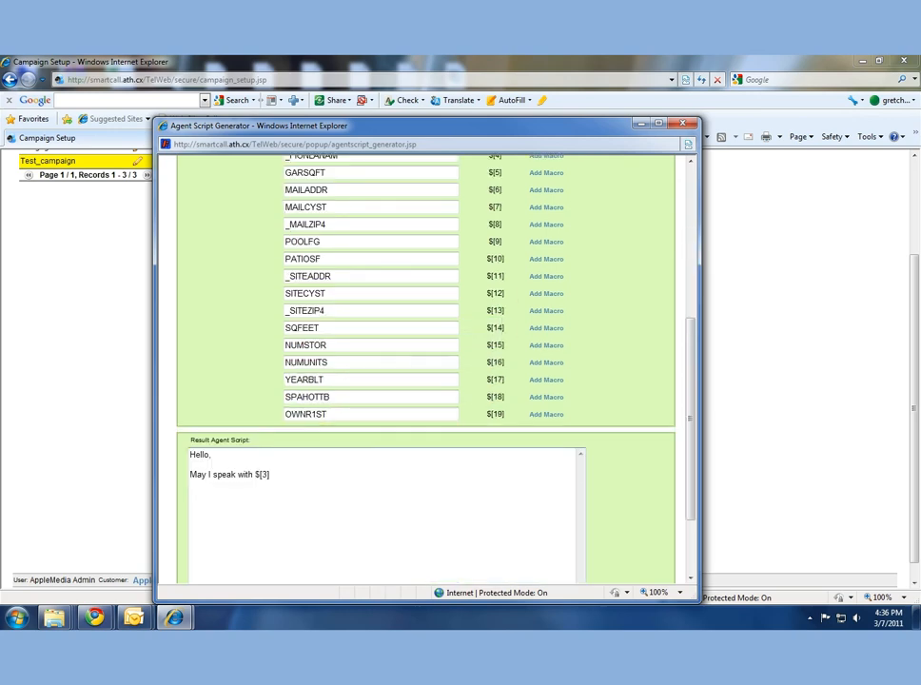
{"action": "key", "text": "ctrl+v"}
{"action": "key", "text": "BackSpace"}
{"action": "key", "text": "BackSpace"}
{"action": "type", "text": "4]."}
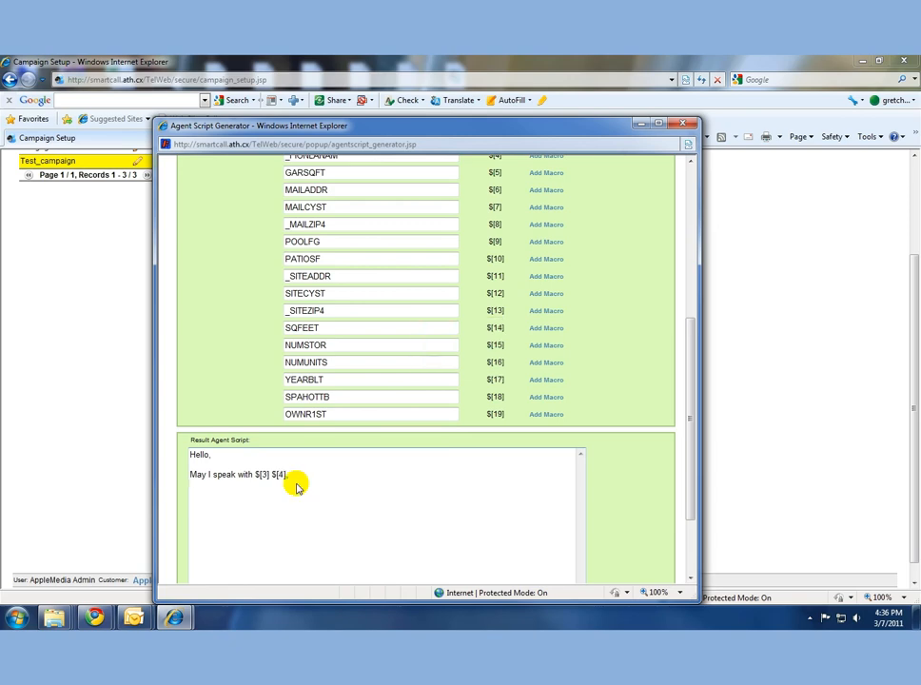
Step: Add a "My name is" line to the script with the agent first name macro $[fn]
{"action": "key", "text": "Return"}
{"action": "type", "text": "My name is"}
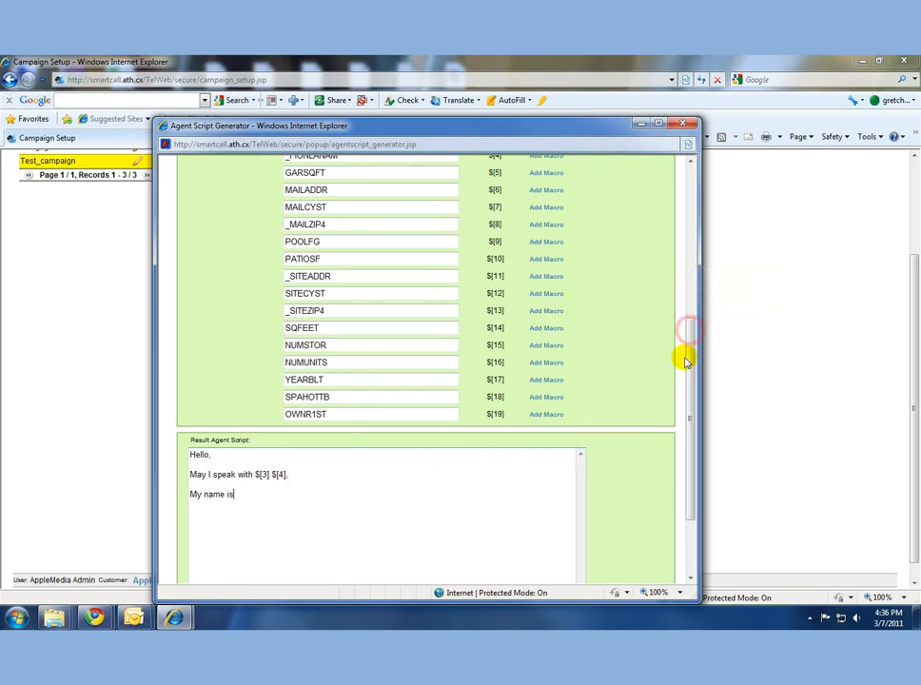
{"action": "left_click_drag", "start_coordinate": [692, 429], "coordinate": [692, 330]}
{"action": "left_click_drag", "start_coordinate": [505, 227], "coordinate": [477, 211]}
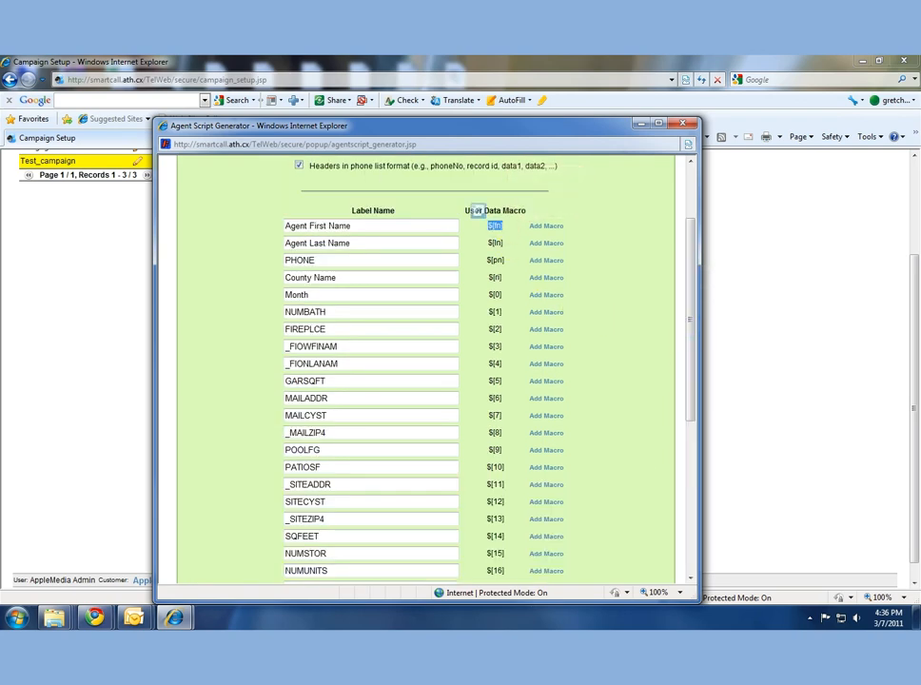
{"action": "key", "text": "ctrl+c"}
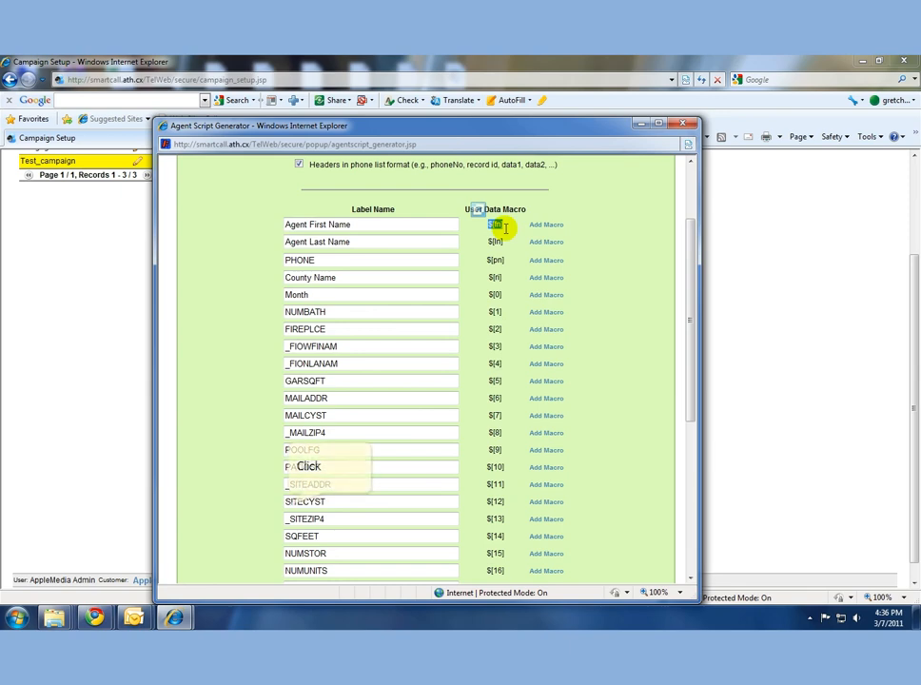
{"action": "scroll", "coordinate": [291, 502], "scroll_direction": "down", "scroll_amount": 2}
{"action": "left_click", "coordinate": [290, 508]}
{"action": "key", "text": "ctrl+v"}
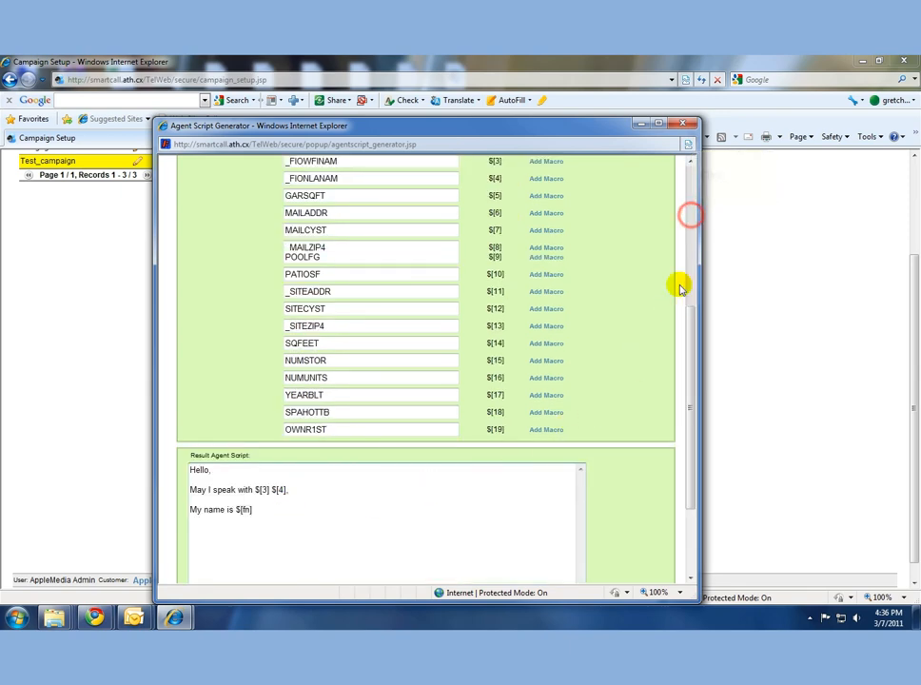
Step: Append the agent last name macro $[ln] and a comma to the "My name is" line
{"action": "left_click", "coordinate": [691, 214]}
{"action": "double_click", "coordinate": [496, 351]}
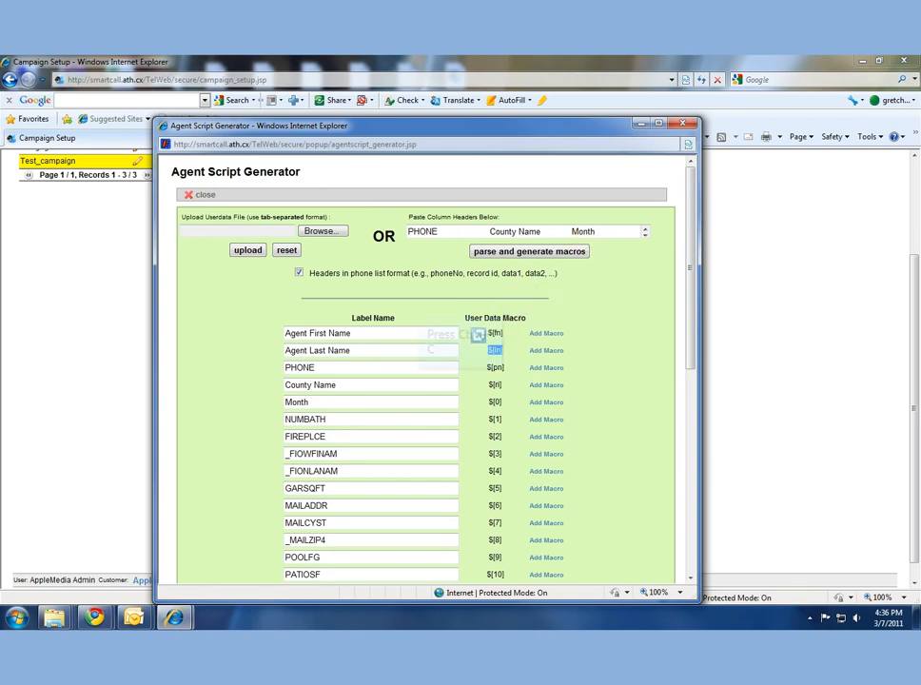
{"action": "scroll", "coordinate": [321, 496], "scroll_direction": "down", "scroll_amount": 3}
{"action": "left_click", "coordinate": [321, 495]}
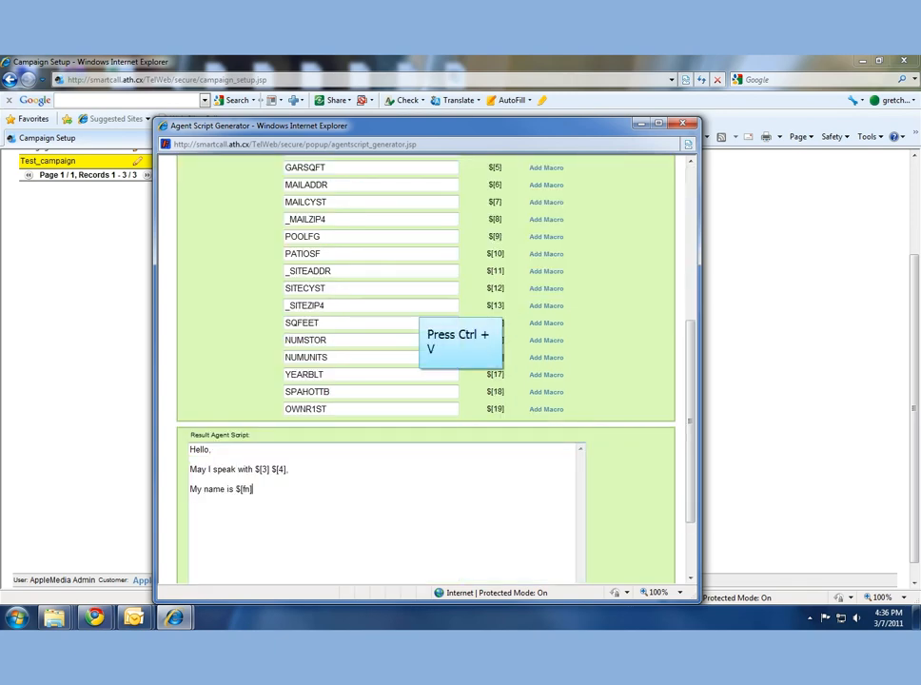
{"action": "key", "text": "ctrl+v"}
{"action": "type", "text": ","}
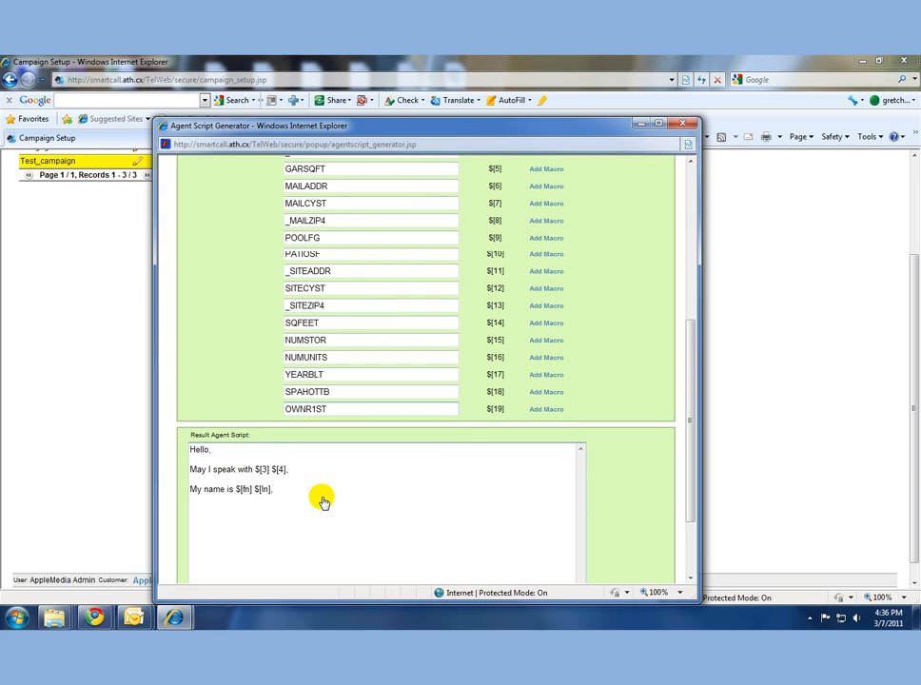
Step: Add the MAILADDR, MAILCYST, _MAILZIP4 and POOLFG macros to the agent script
{"action": "scroll", "coordinate": [323, 501], "scroll_direction": "up", "scroll_amount": 3}
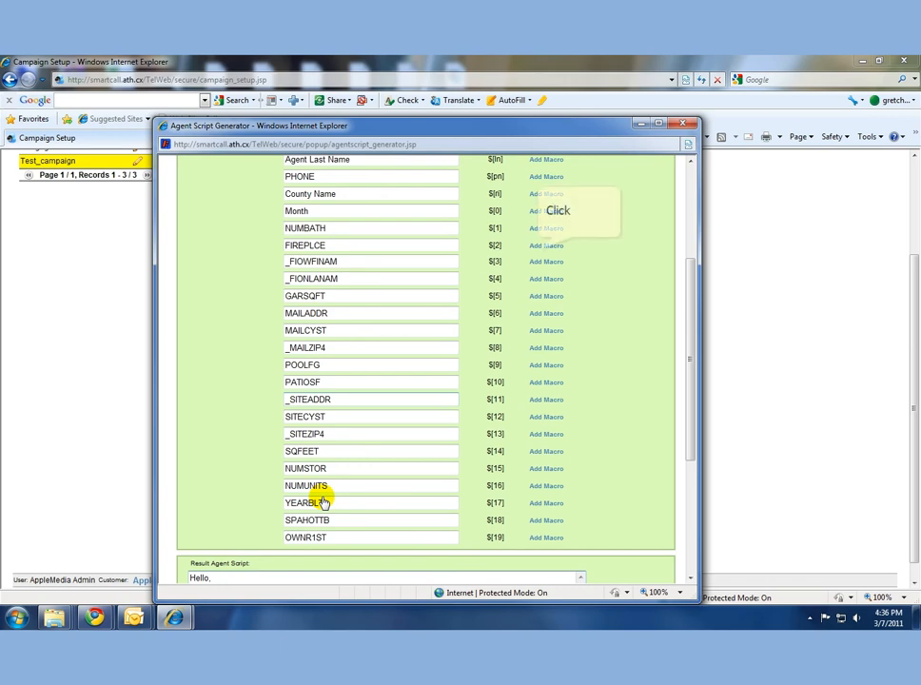
{"action": "scroll", "coordinate": [323, 501], "scroll_direction": "up", "scroll_amount": 2}
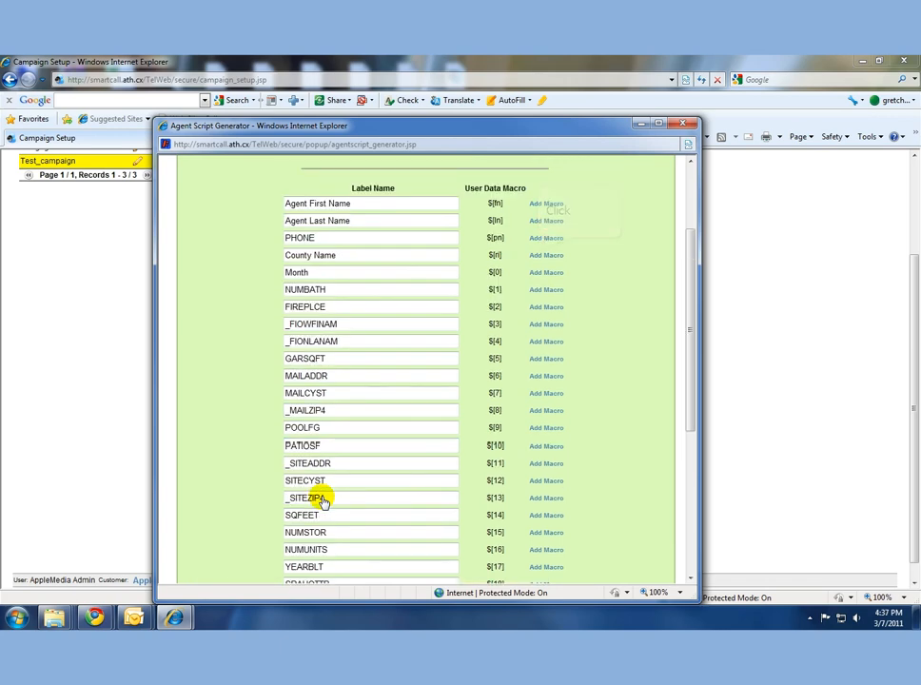
{"action": "scroll", "coordinate": [485, 419], "scroll_direction": "down", "scroll_amount": 3}
{"action": "left_click", "coordinate": [546, 250]}
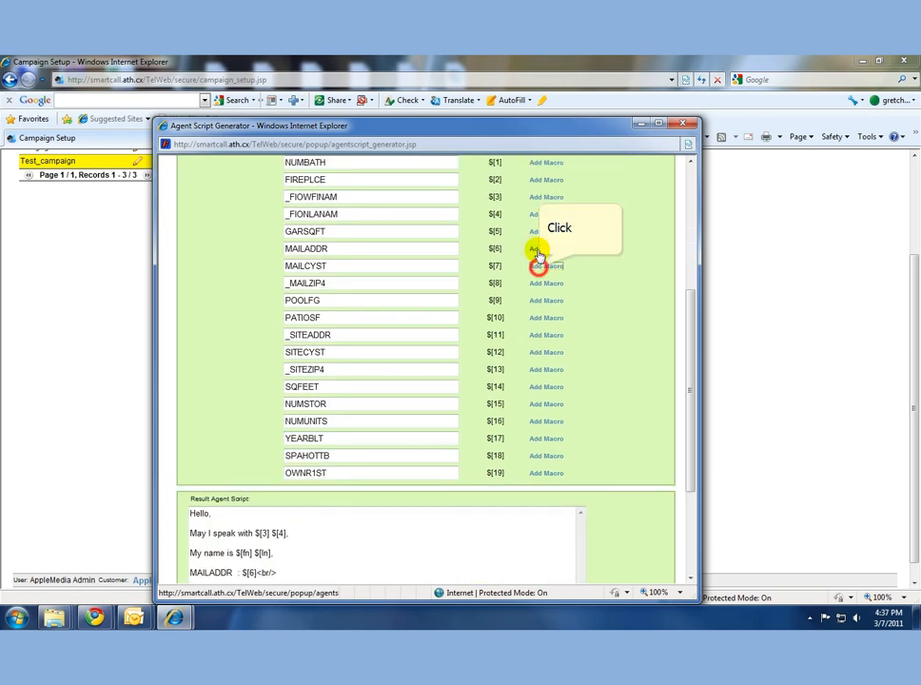
{"action": "left_click", "coordinate": [545, 266]}
{"action": "left_click", "coordinate": [546, 282]}
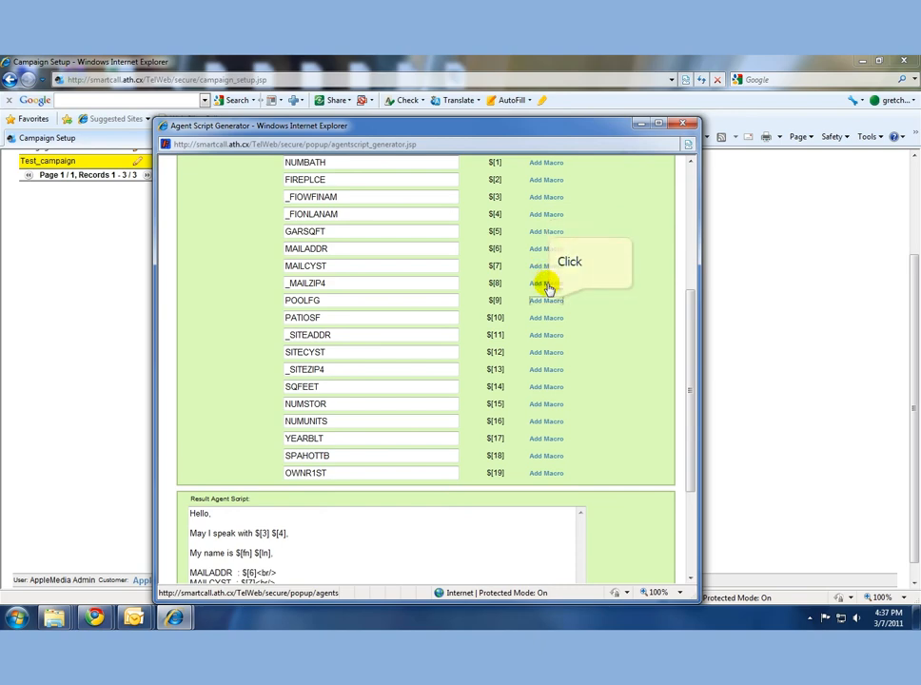
{"action": "left_click", "coordinate": [547, 301]}
Step: Close the script generator and append the generated script to the campaign's Agent Script
{"action": "scroll", "coordinate": [694, 351], "scroll_direction": "down", "scroll_amount": 3}
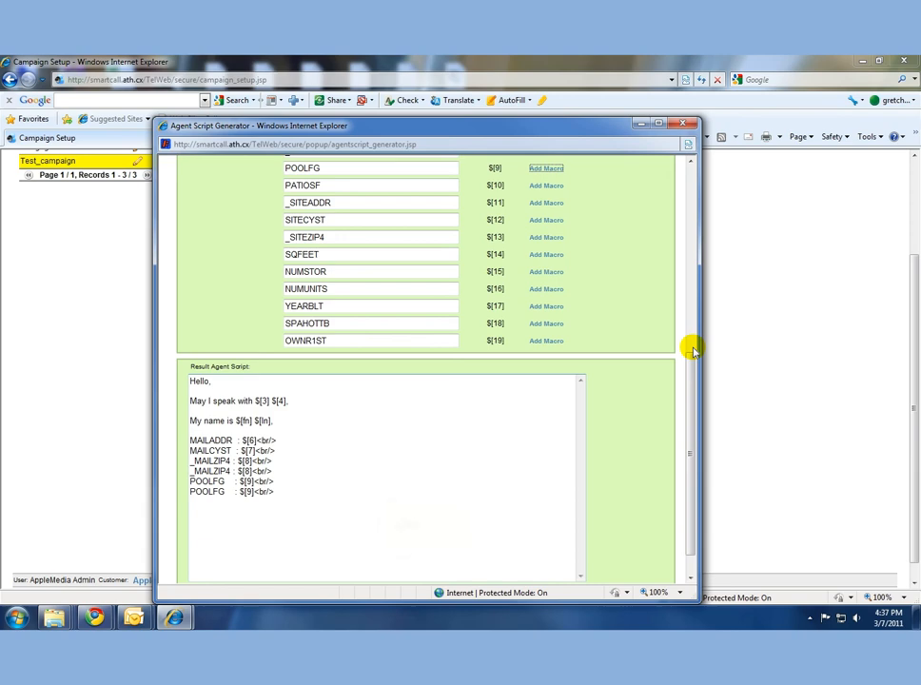
{"action": "scroll", "coordinate": [386, 557], "scroll_direction": "down", "scroll_amount": 1}
{"action": "left_click", "coordinate": [386, 563]}
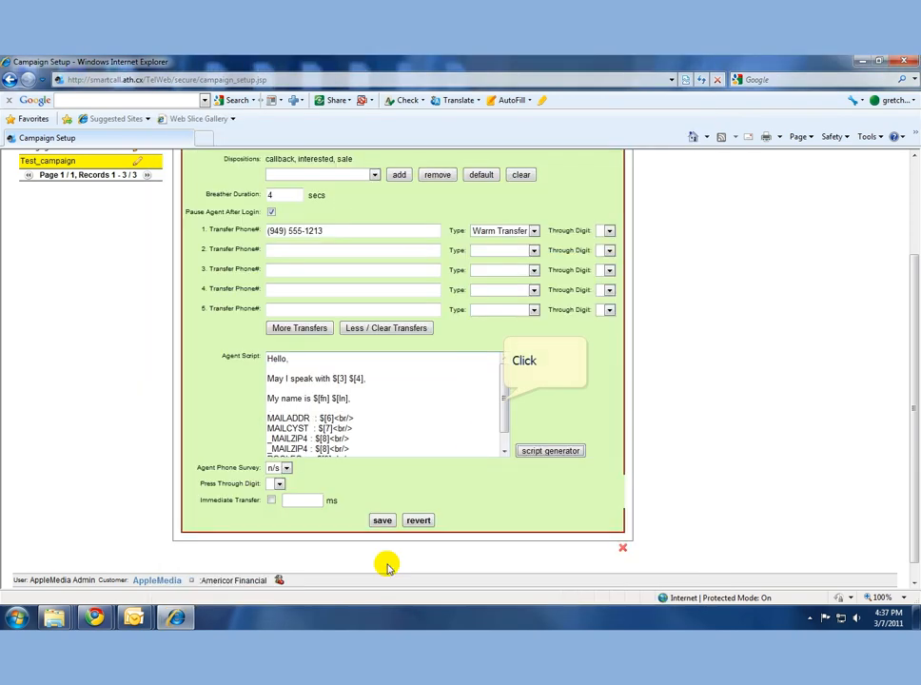
Step: Save the campaign options with the agent script and open a new schedule entry for Test_campaign
{"action": "left_click_drag", "start_coordinate": [504, 392], "coordinate": [503, 402]}
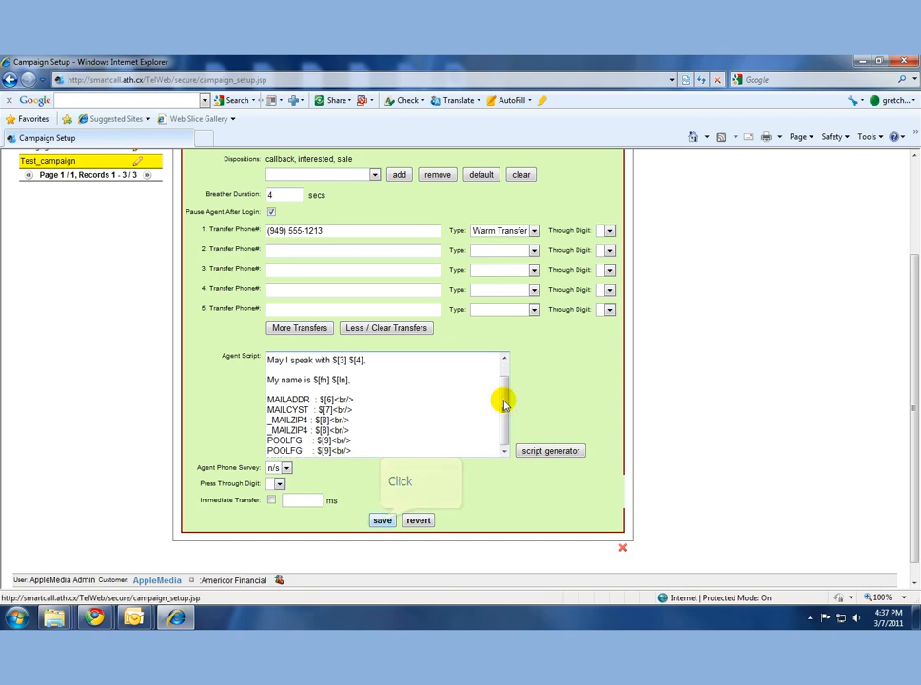
{"action": "left_click", "coordinate": [382, 521]}
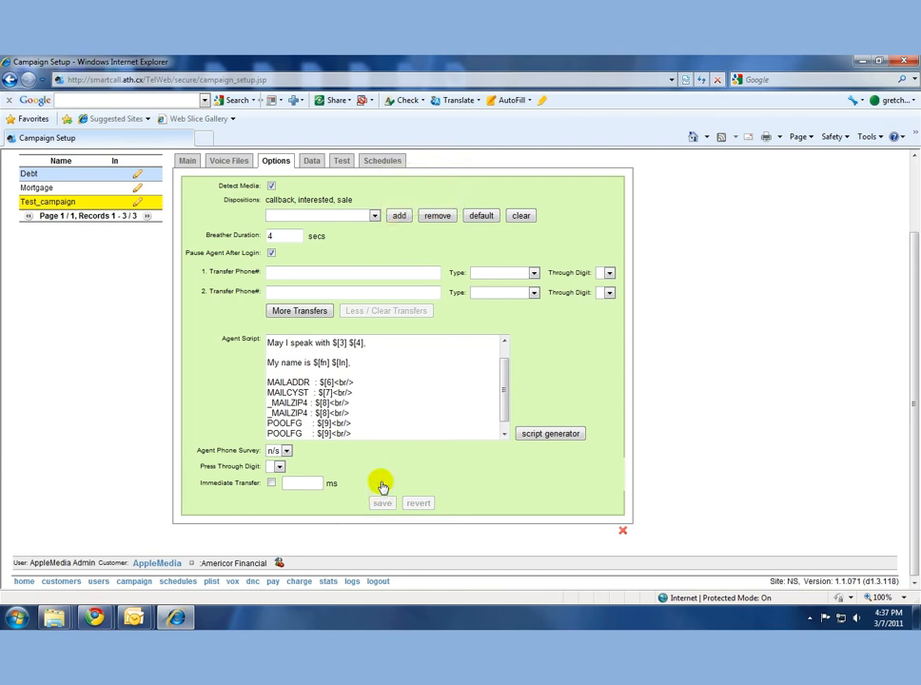
{"action": "left_click", "coordinate": [382, 230]}
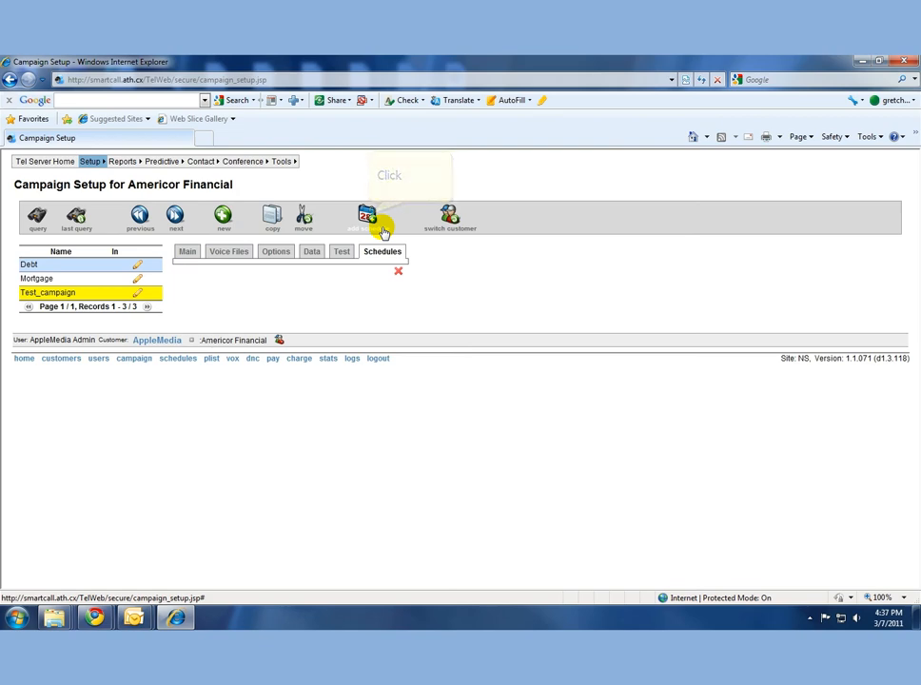
{"action": "left_click", "coordinate": [381, 230]}
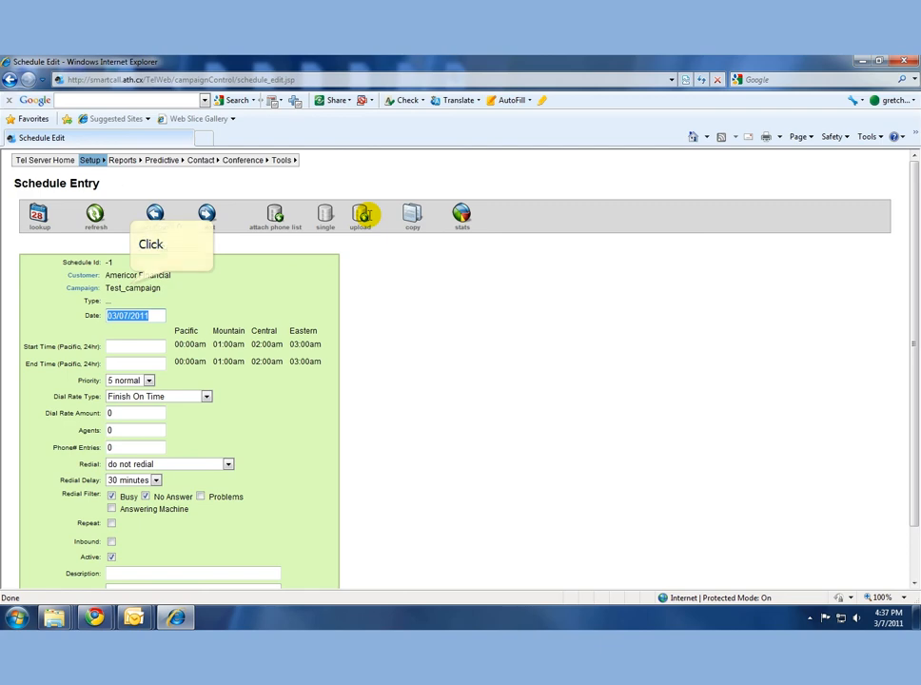
Step: Set the schedule's Pacific start time to 09:00 and its end time to 17:00
{"action": "scroll", "coordinate": [264, 220], "scroll_direction": "down", "scroll_amount": 2}
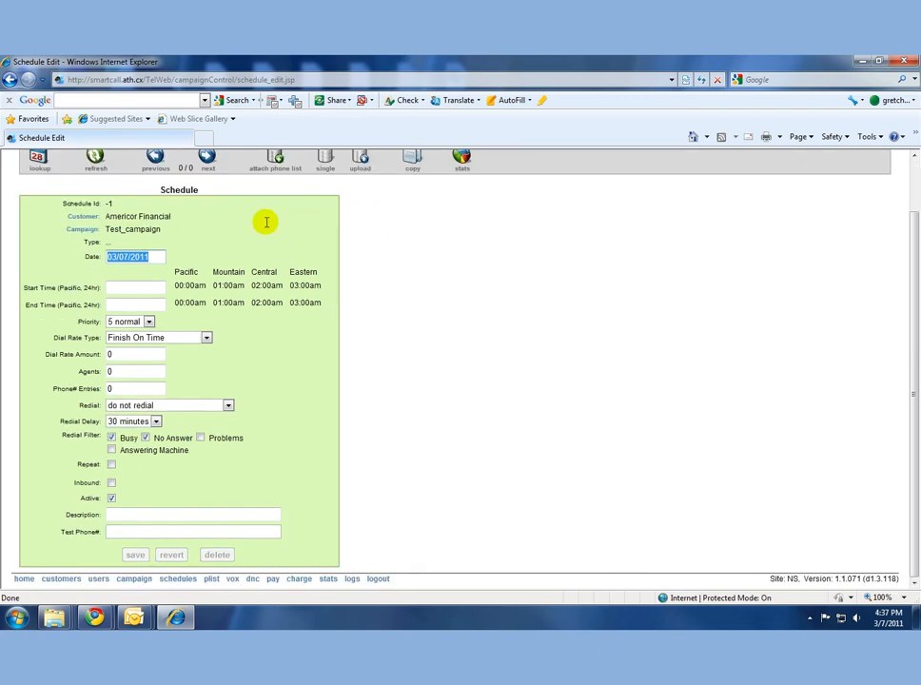
{"action": "left_click", "coordinate": [131, 288]}
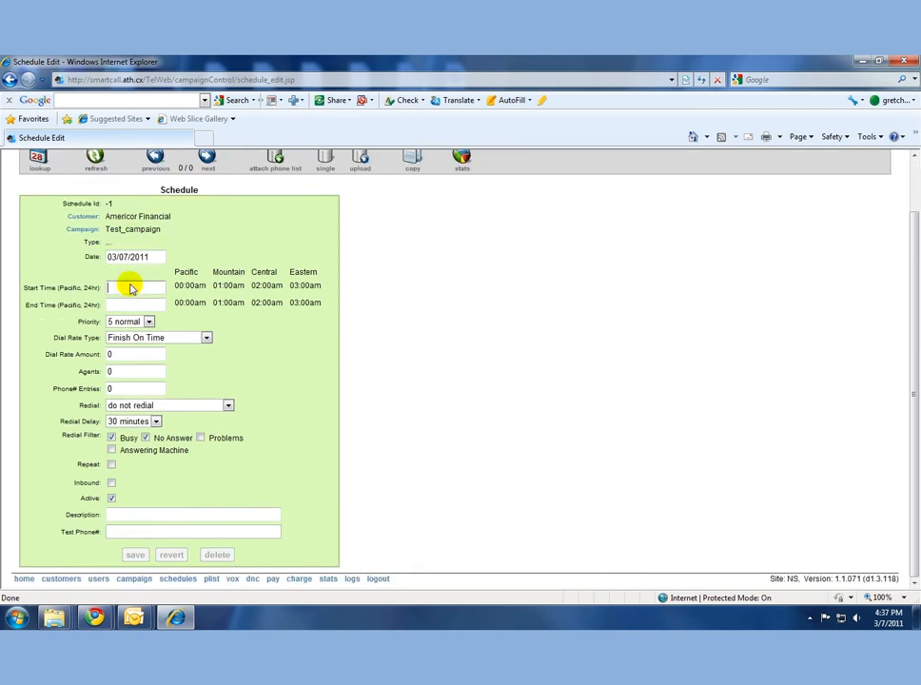
{"action": "type", "text": "0900"}
{"action": "key", "text": "Tab"}
{"action": "type", "text": "1"}
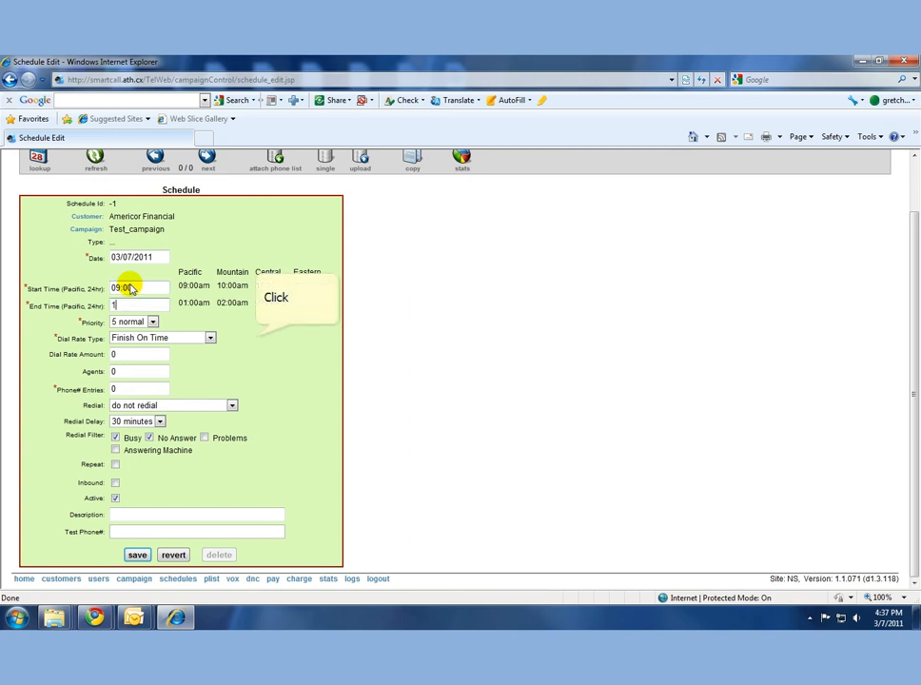
{"action": "type", "text": "70"}
{"action": "left_click", "coordinate": [255, 336]}
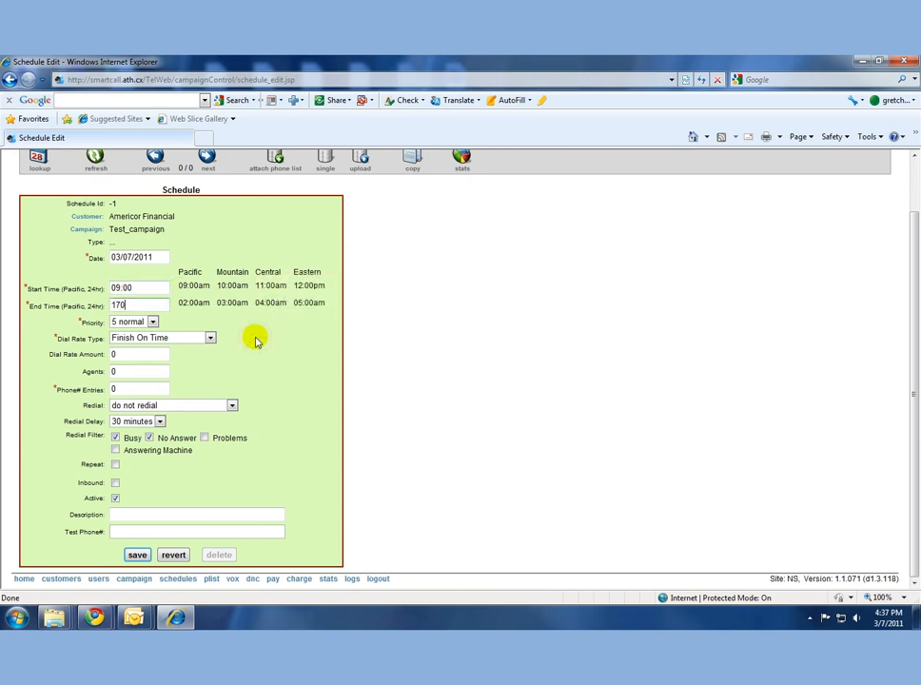
Step: Set the dial rate type to Max Channels per Agent with a dial rate amount of 2
{"action": "left_click", "coordinate": [198, 339]}
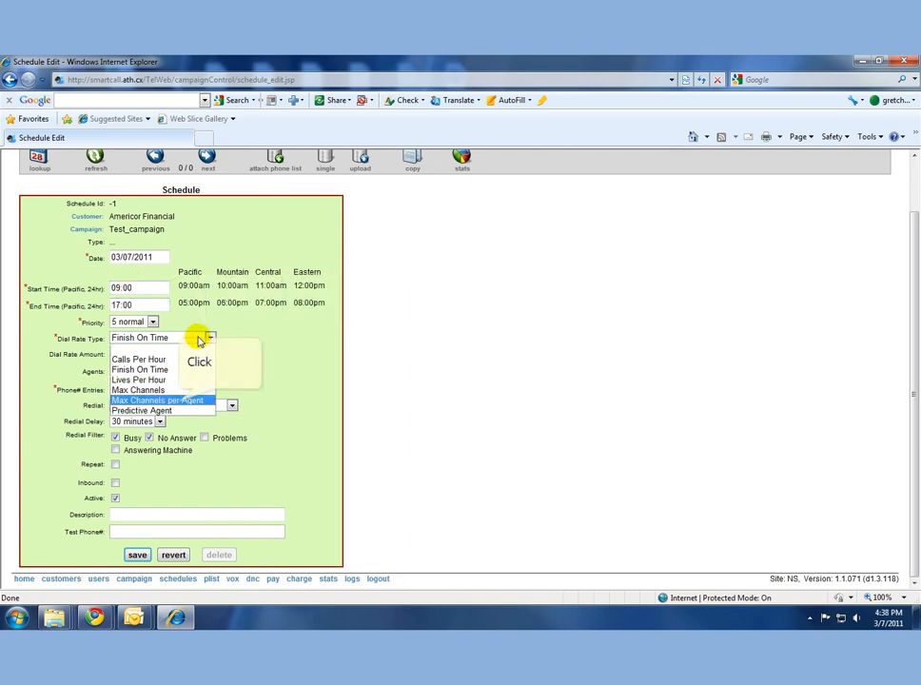
{"action": "left_click", "coordinate": [179, 400]}
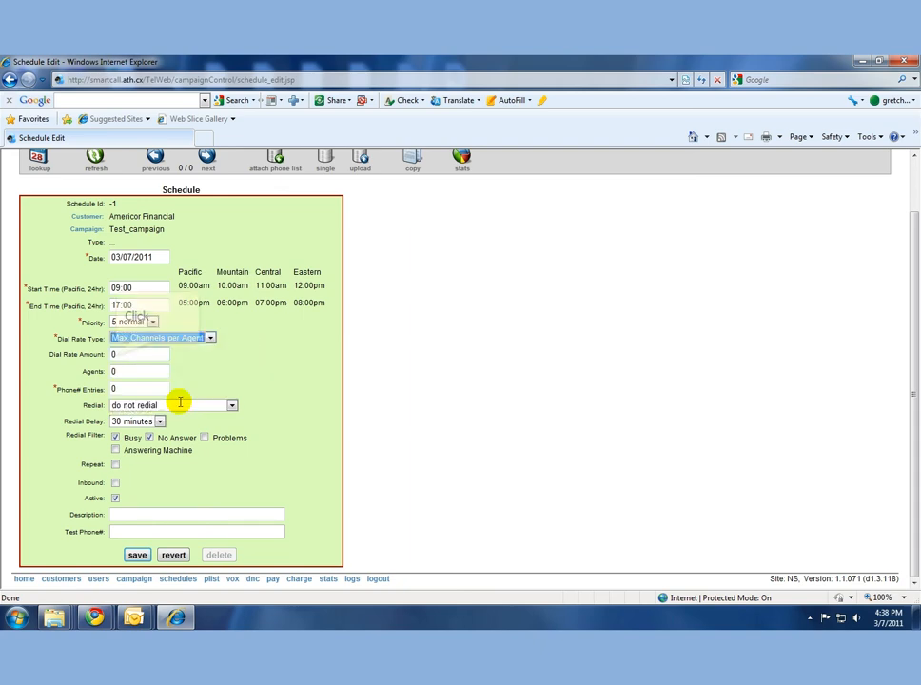
{"action": "left_click", "coordinate": [115, 353]}
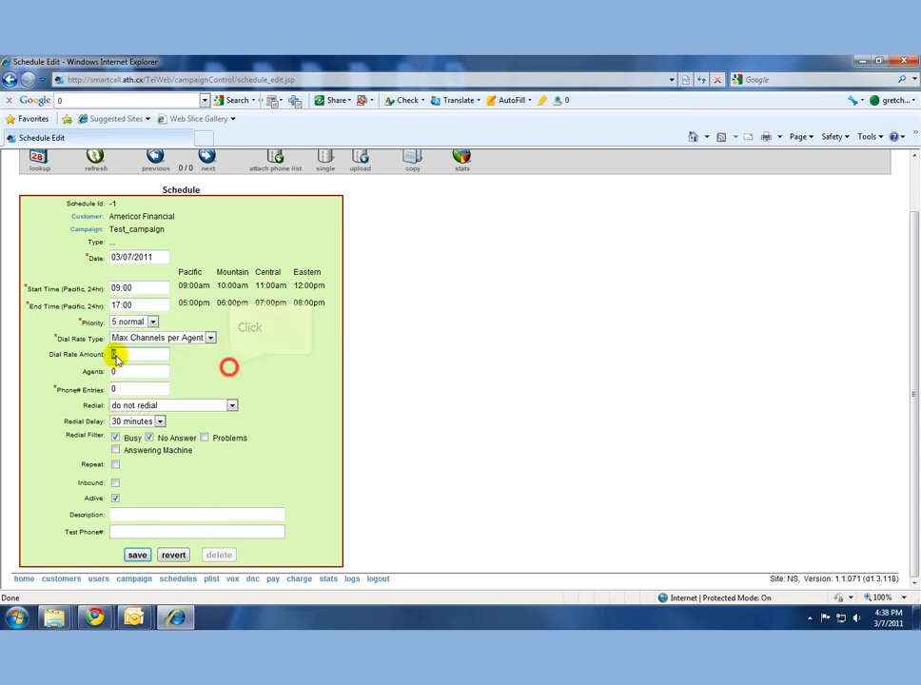
{"action": "type", "text": "2"}
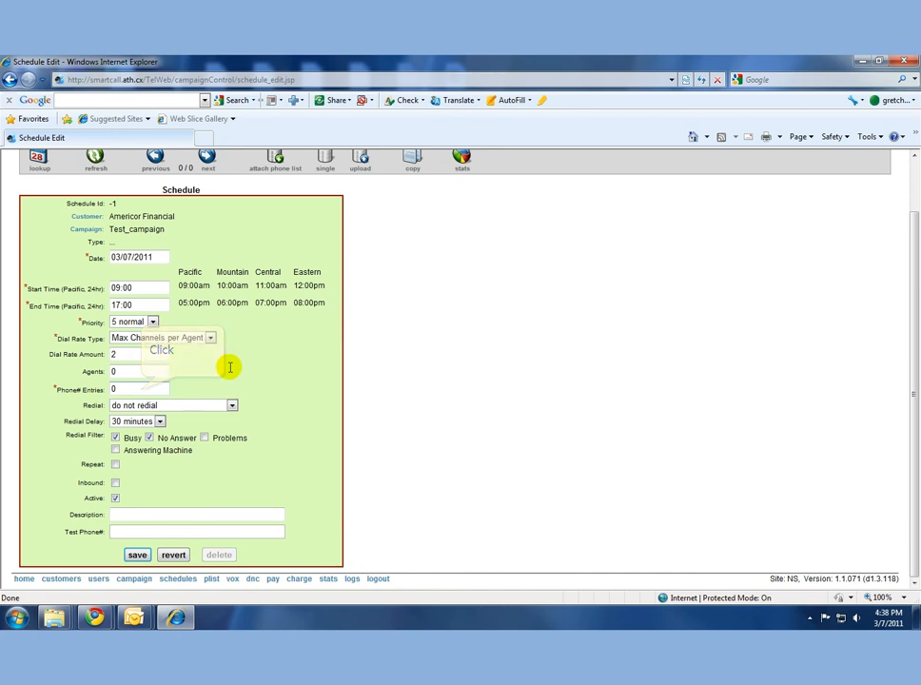
Step: Set the schedule's number of phone entries to 10,000
{"action": "left_click", "coordinate": [140, 390]}
{"action": "type", "text": "10,0"}
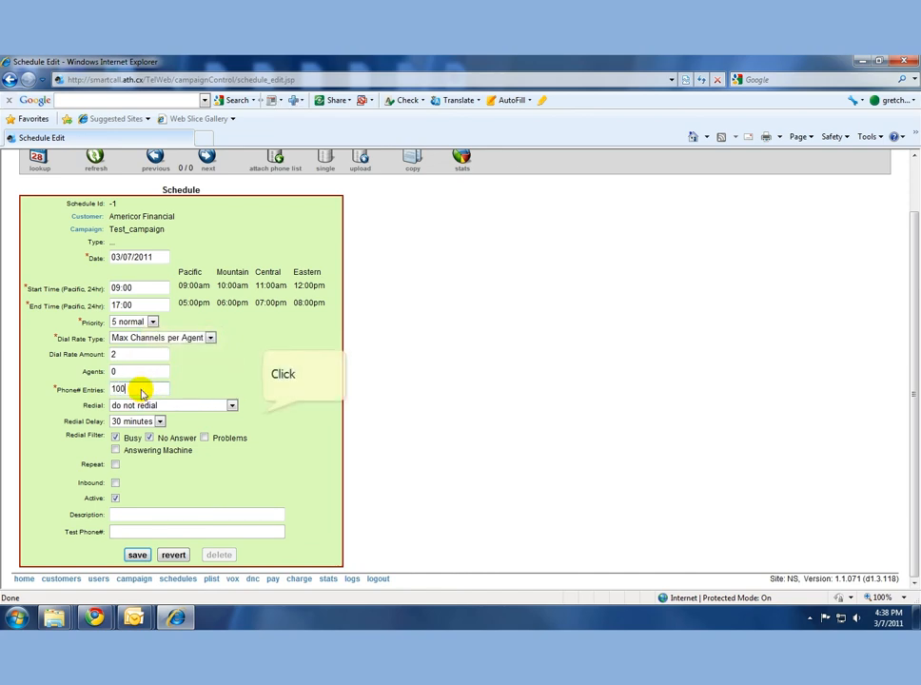
{"action": "type", "text": "00"}
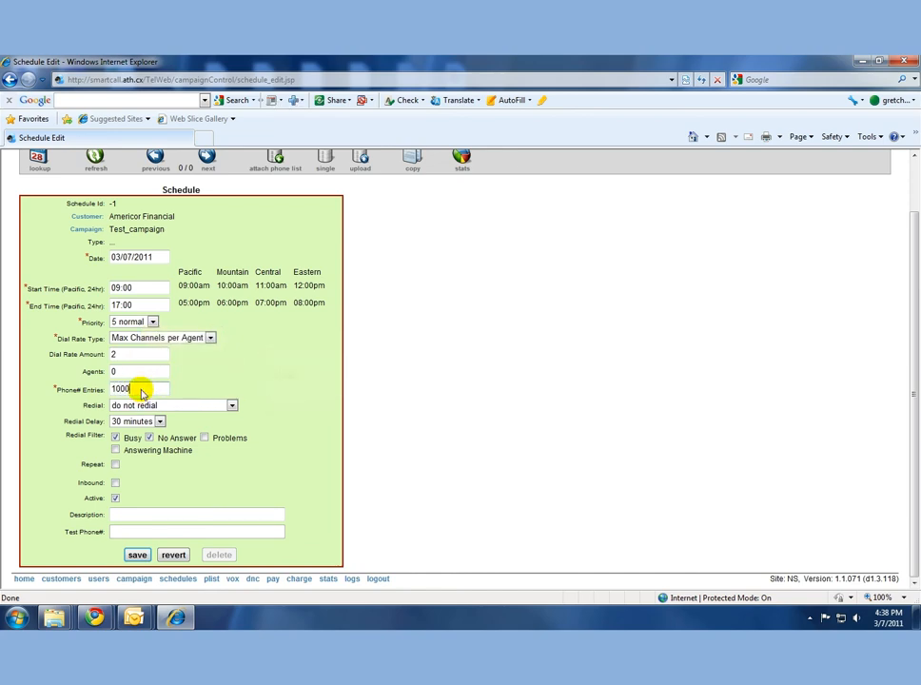
{"action": "left_click", "coordinate": [252, 405]}
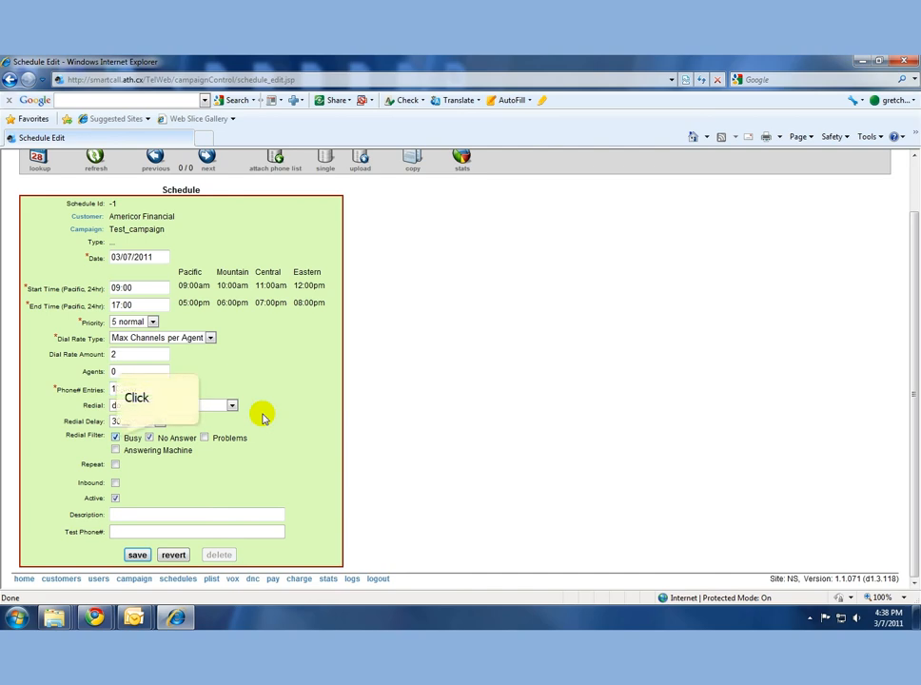
Step: Include Problems and Answering Machine in the redial filter, along with Busy and No Answer
{"action": "left_click", "coordinate": [150, 439]}
{"action": "left_click", "coordinate": [205, 439]}
{"action": "left_click", "coordinate": [115, 450]}
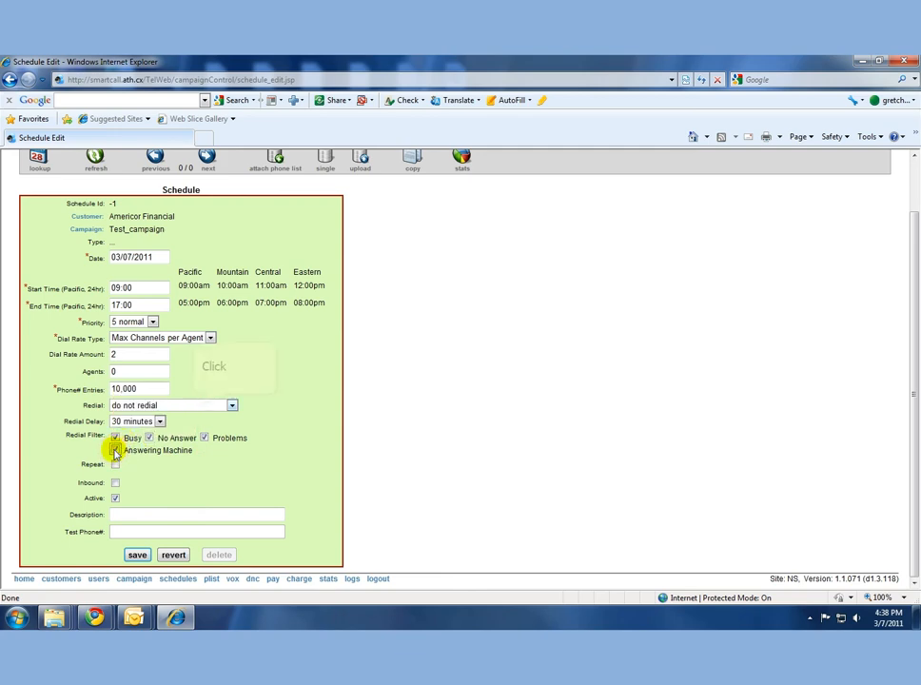
Step: Set the redial option to redial 3x with a redial delay of 60 minutes
{"action": "left_click", "coordinate": [191, 408]}
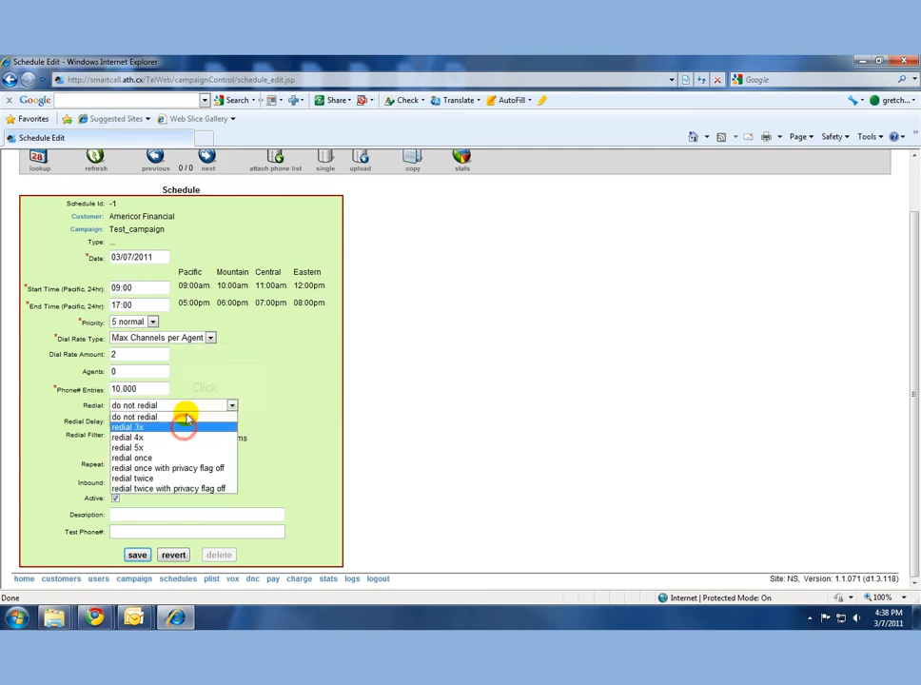
{"action": "left_click", "coordinate": [187, 426]}
{"action": "left_click", "coordinate": [161, 422]}
{"action": "left_click", "coordinate": [146, 485]}
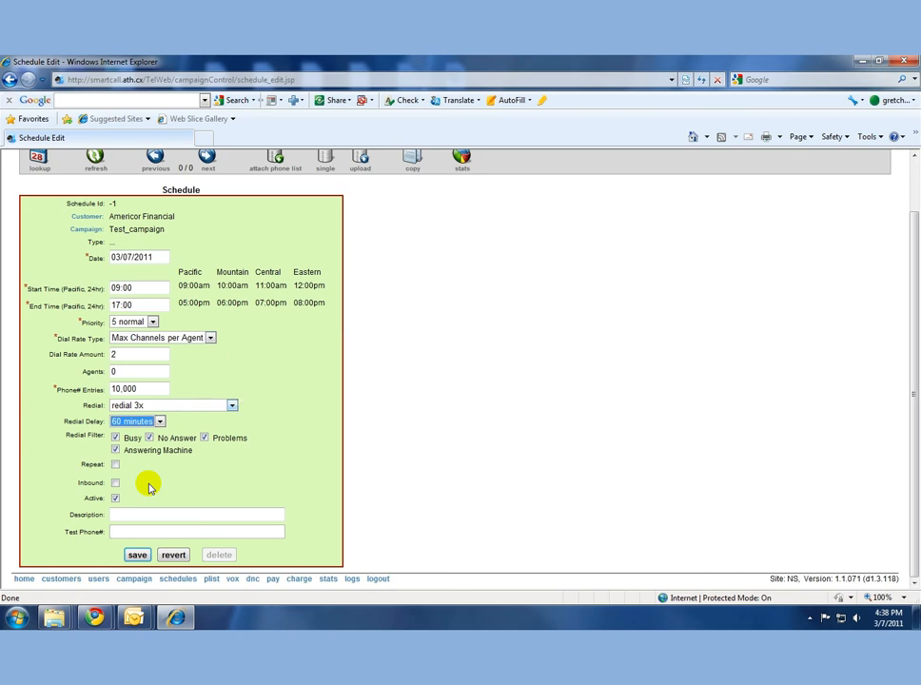
{"action": "left_click", "coordinate": [231, 410]}
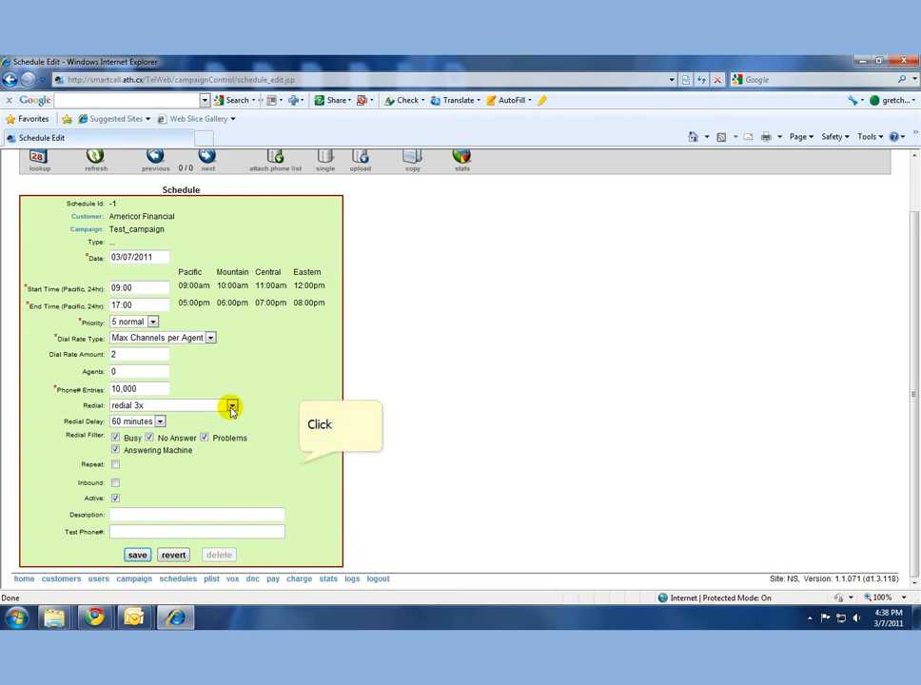
{"action": "left_click", "coordinate": [300, 466]}
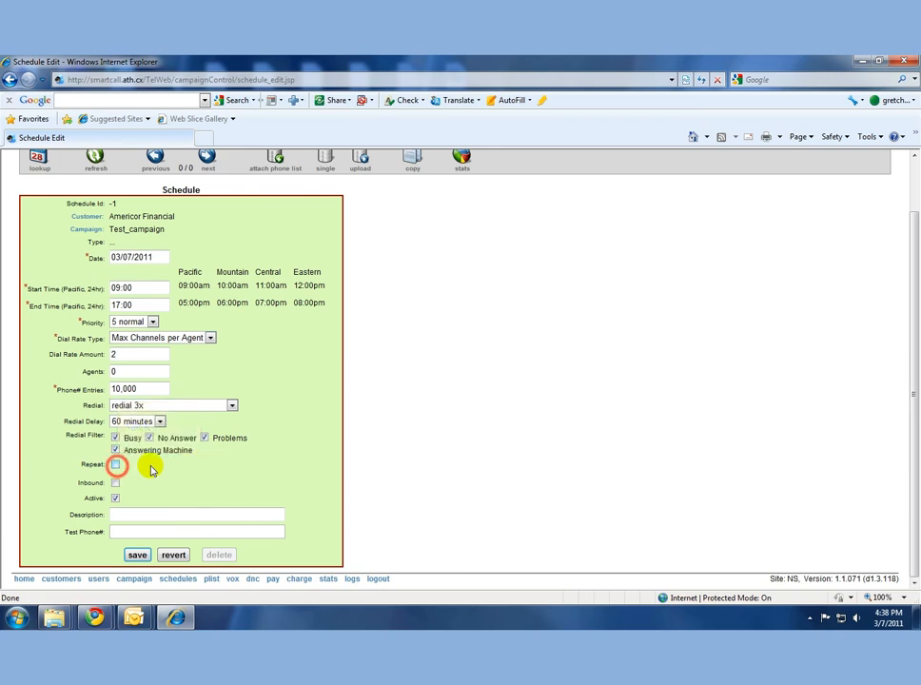
Step: Make the schedule repeat on Monday, Tuesday, Wednesday, Thursday and Friday
{"action": "left_click", "coordinate": [115, 464]}
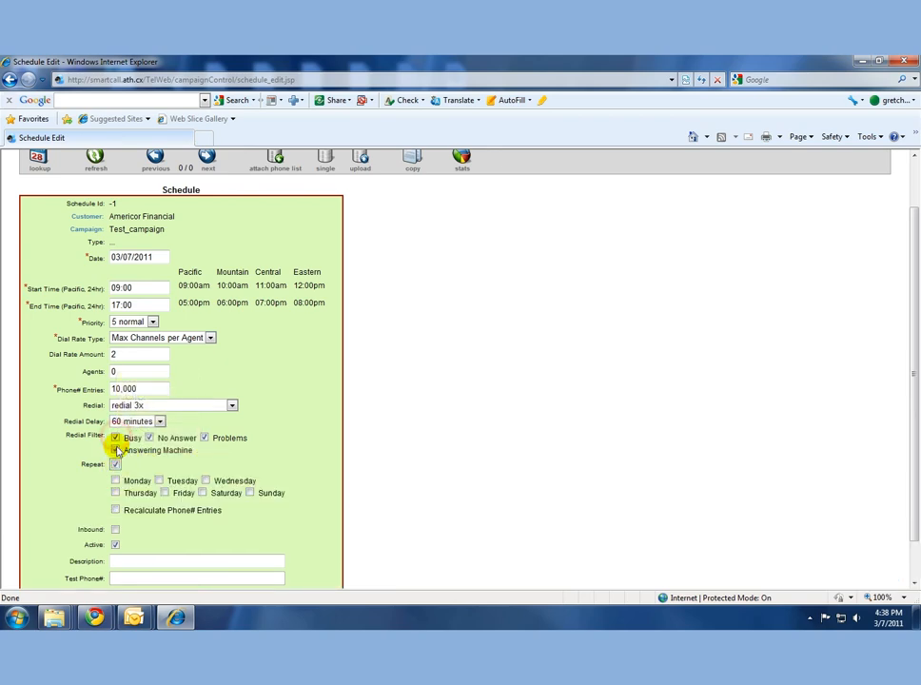
{"action": "scroll", "coordinate": [116, 447], "scroll_direction": "down", "scroll_amount": 1}
{"action": "left_click", "coordinate": [159, 434]}
{"action": "left_click", "coordinate": [164, 446]}
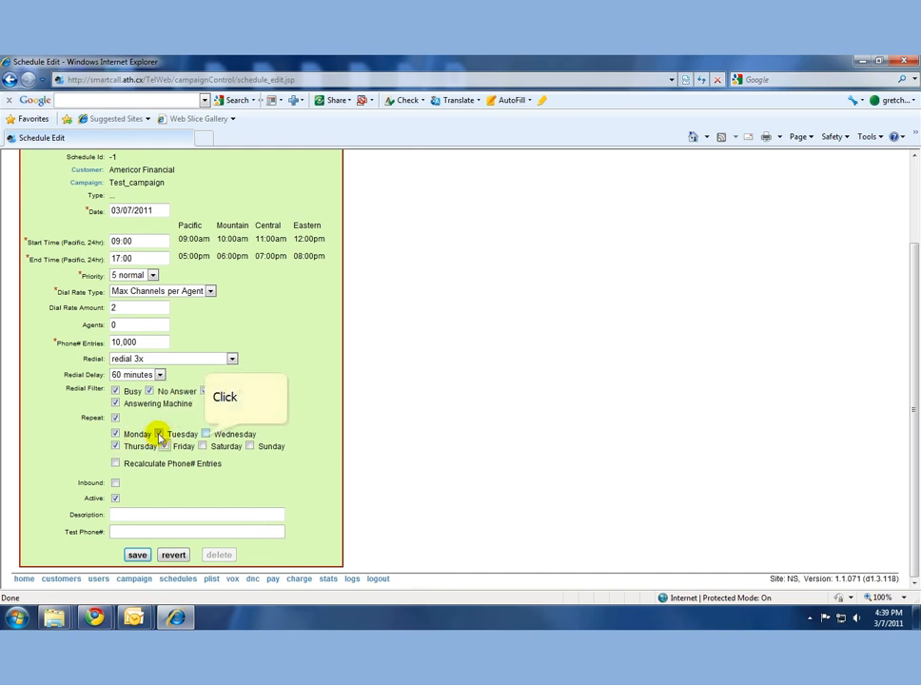
{"action": "left_click", "coordinate": [206, 434]}
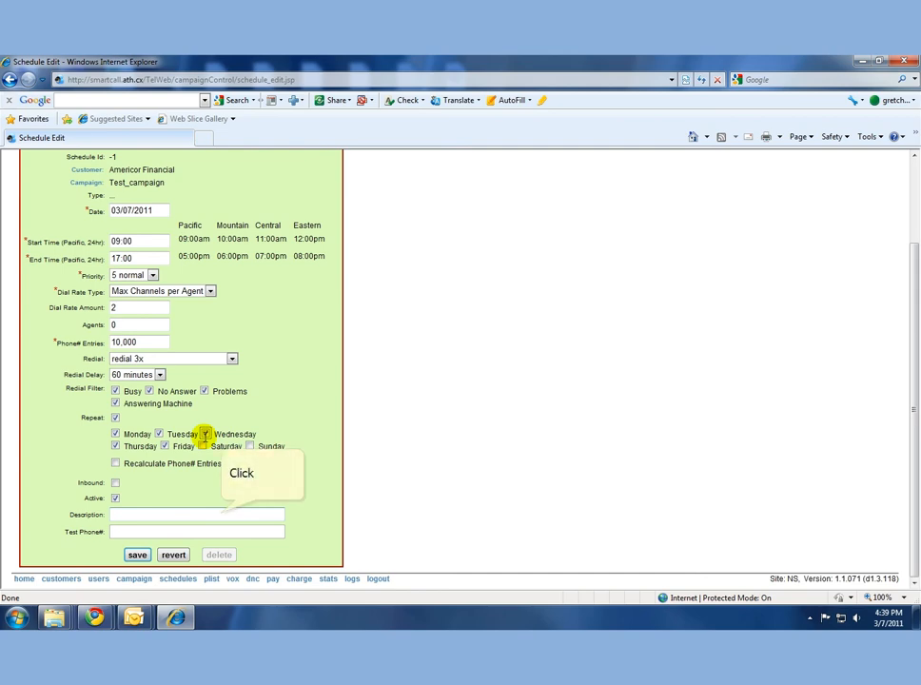
Step: Enter "Daily Outbound Schedule" as the schedule's description and save the schedule
{"action": "left_click", "coordinate": [218, 514]}
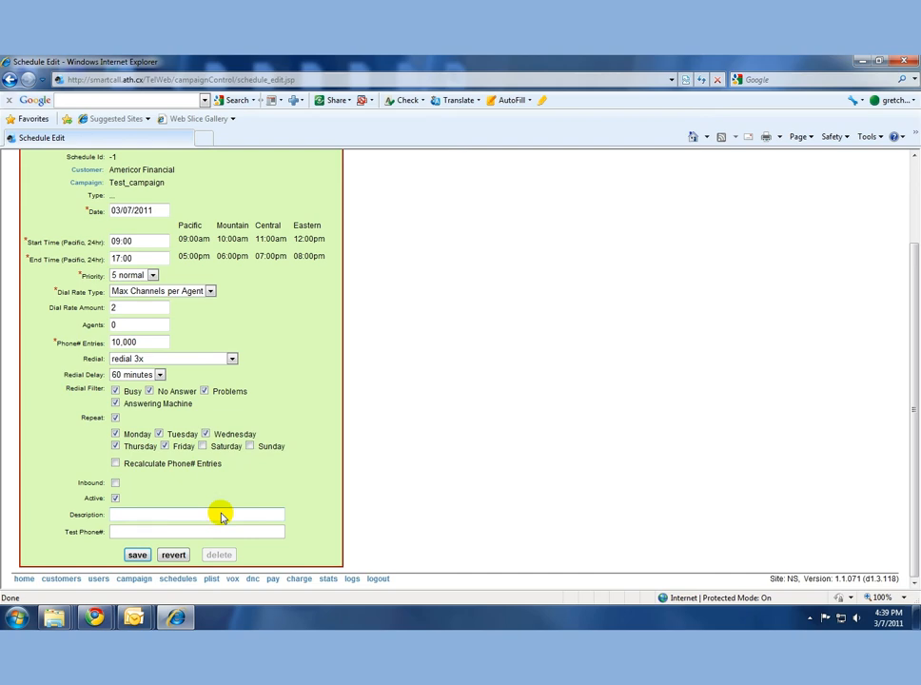
{"action": "type", "text": "Daily OP"}
{"action": "key", "text": "BackSpace"}
{"action": "type", "text": "utbound Sch"}
{"action": "left_click", "coordinate": [220, 515]}
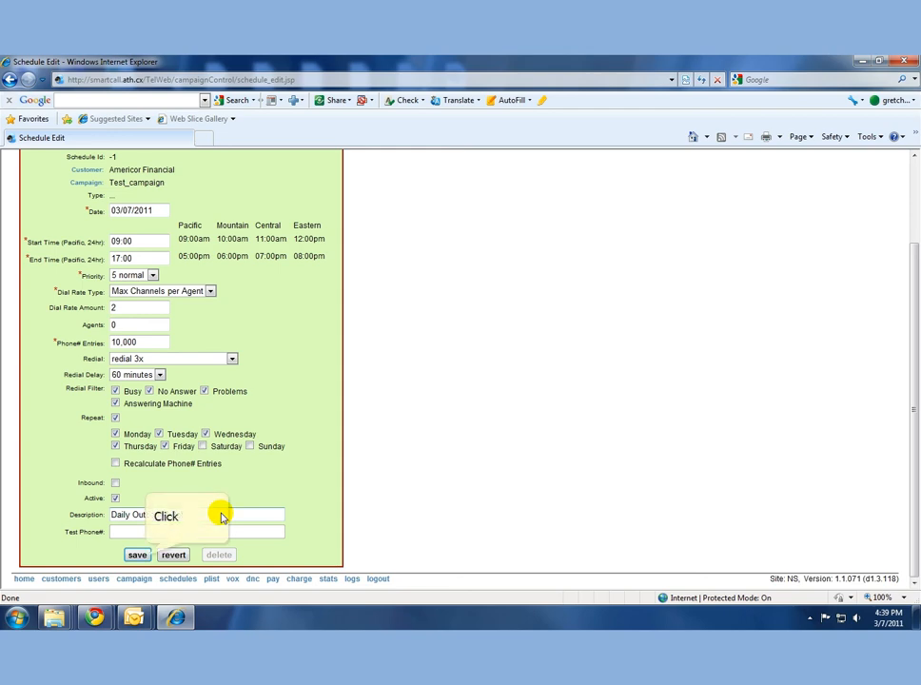
{"action": "type", "text": "edule"}
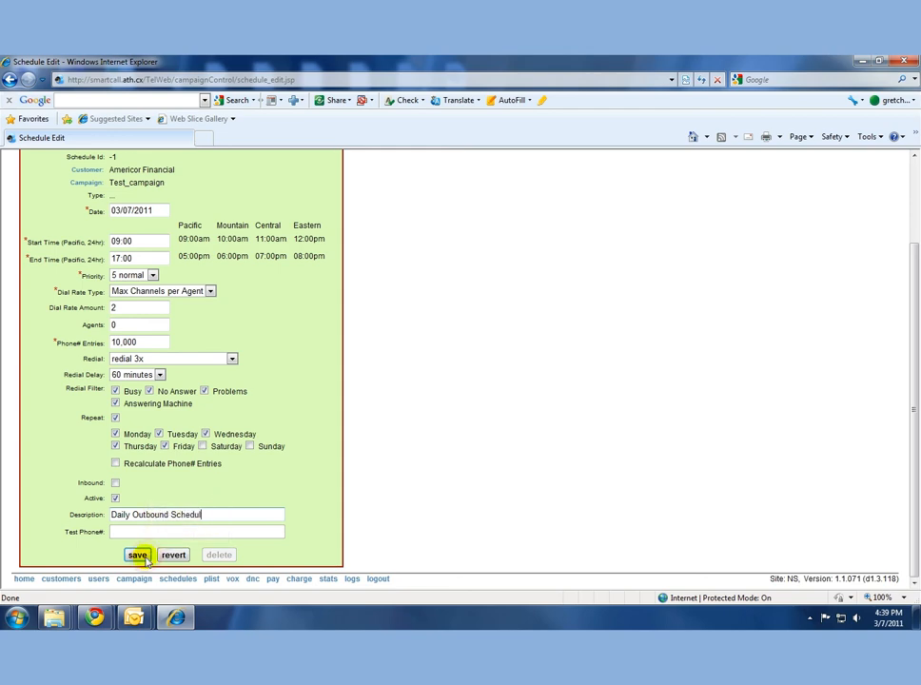
{"action": "left_click", "coordinate": [138, 555]}
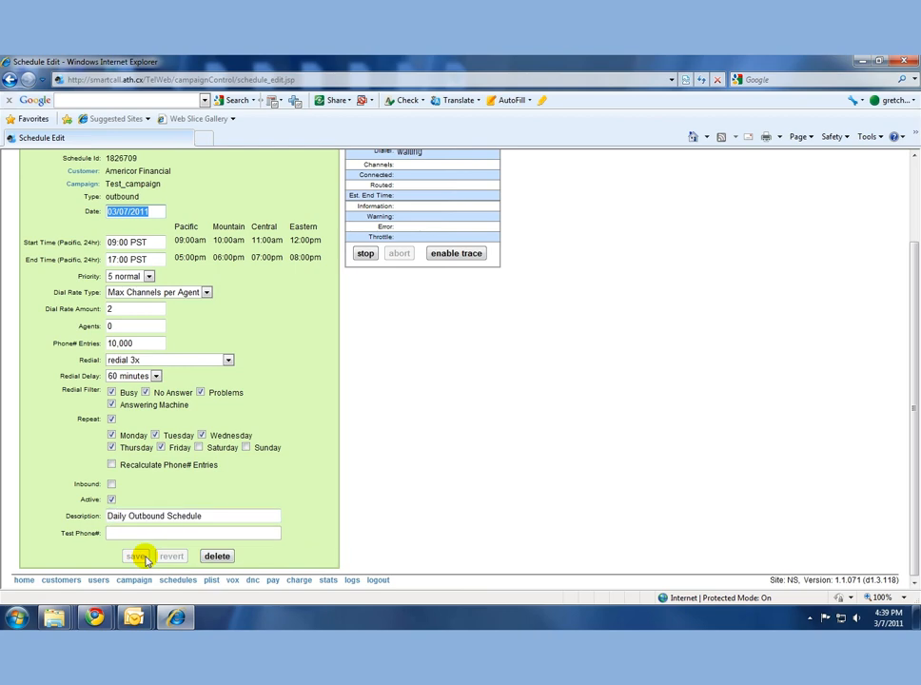